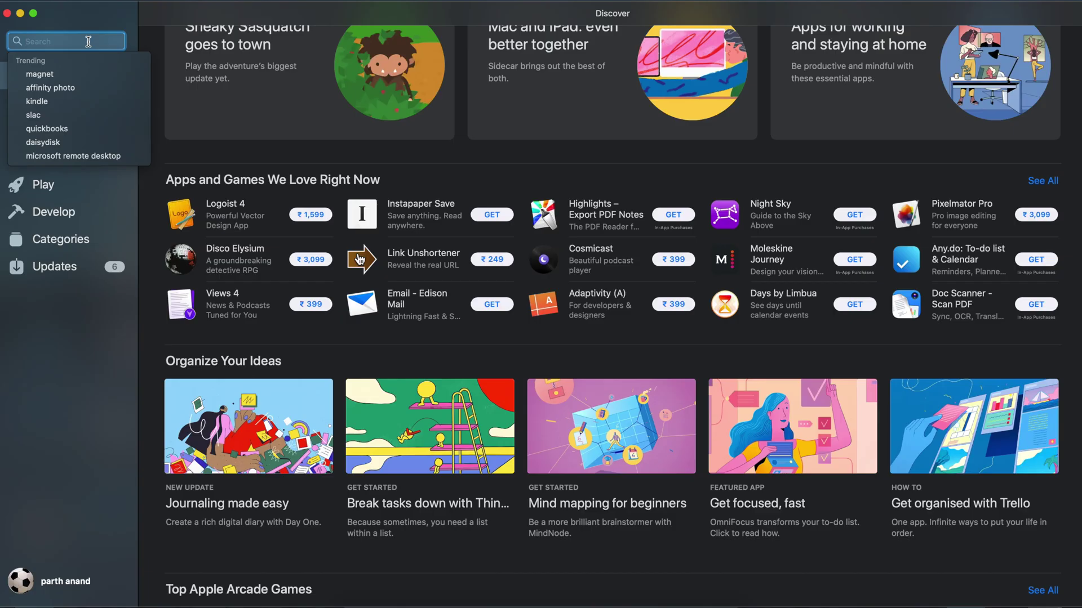
Search the App Store for xcode and open Xcode.
{"action": "type", "text": "xcode"}
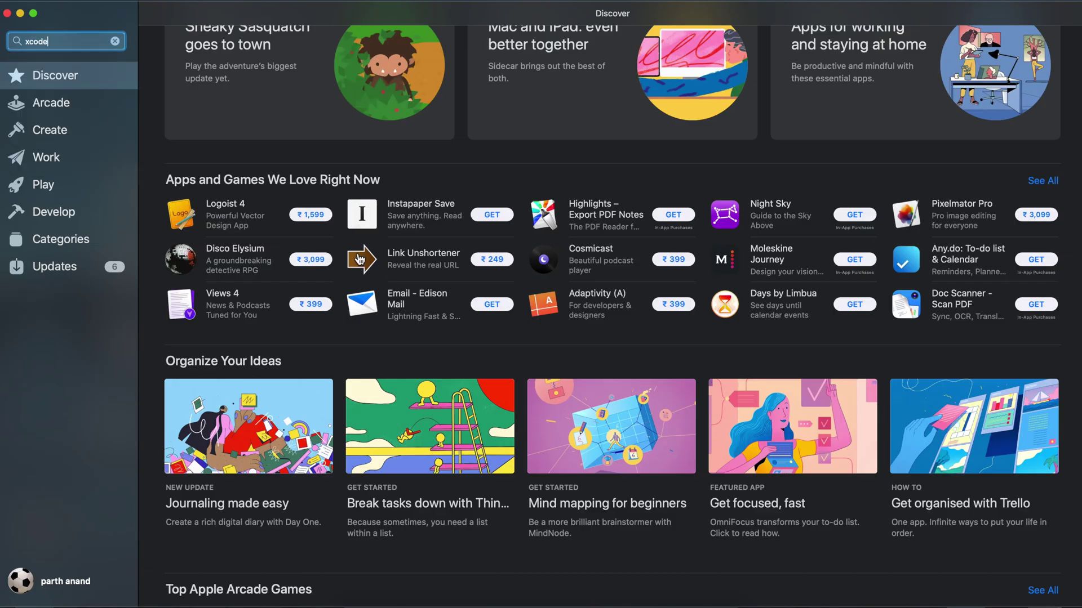
{"action": "key", "text": "Return"}
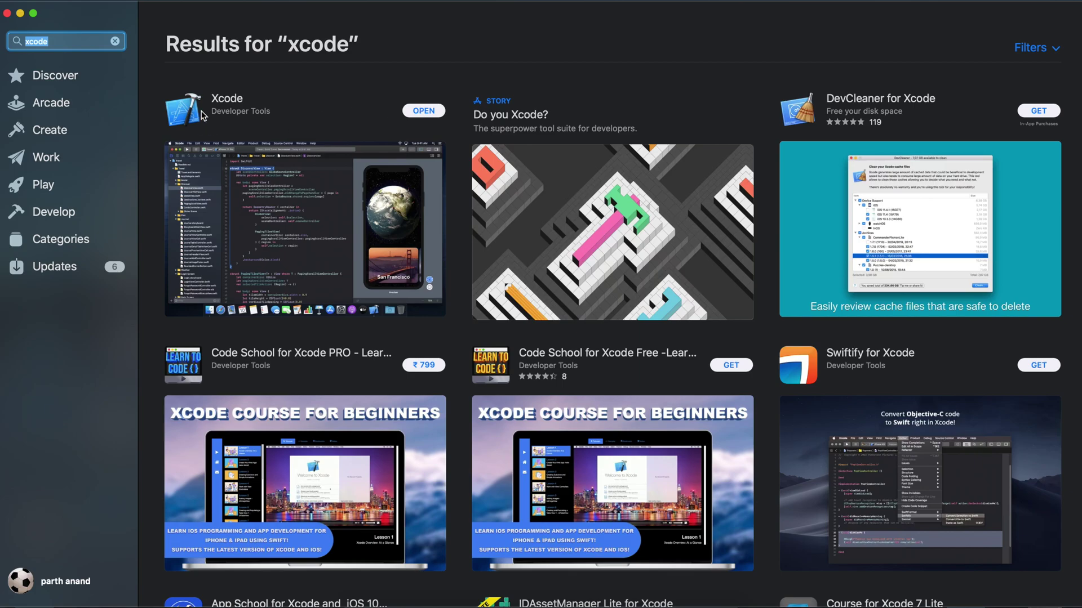
{"action": "left_click", "coordinate": [428, 115]}
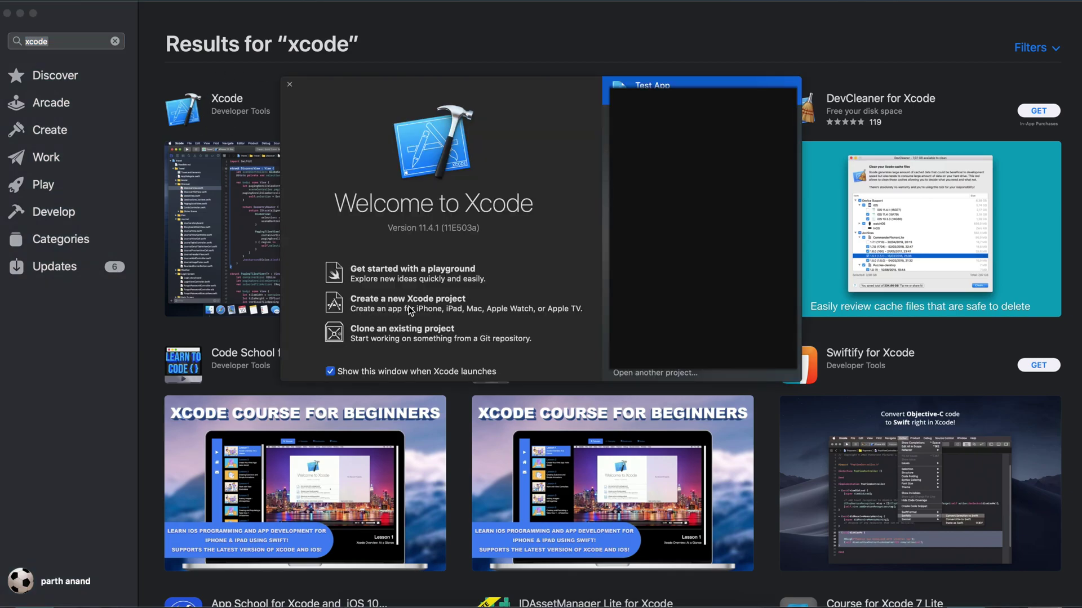
Start a new iOS Augmented Reality App project named AR Food with the organization identifier com.everythingxr.app.
{"action": "left_click", "coordinate": [398, 302]}
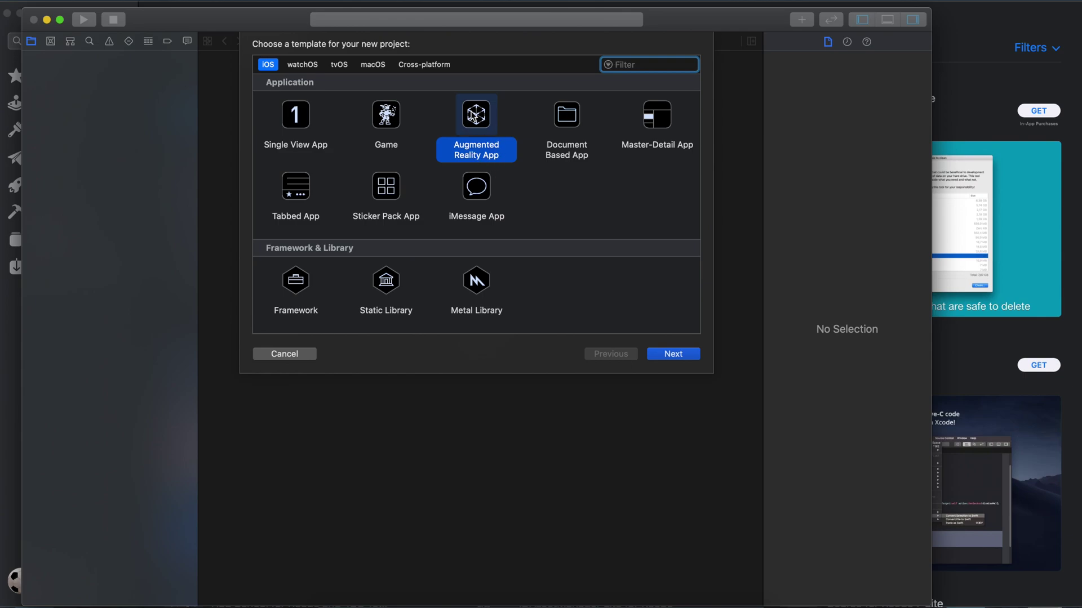
{"action": "left_click", "coordinate": [671, 356]}
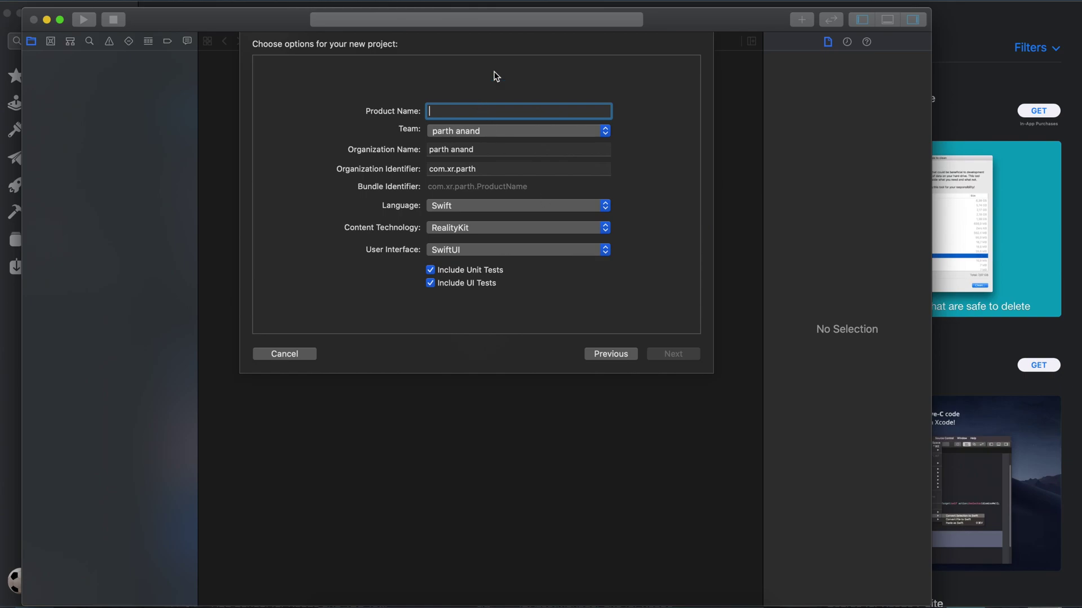
{"action": "type", "text": "AR Food"}
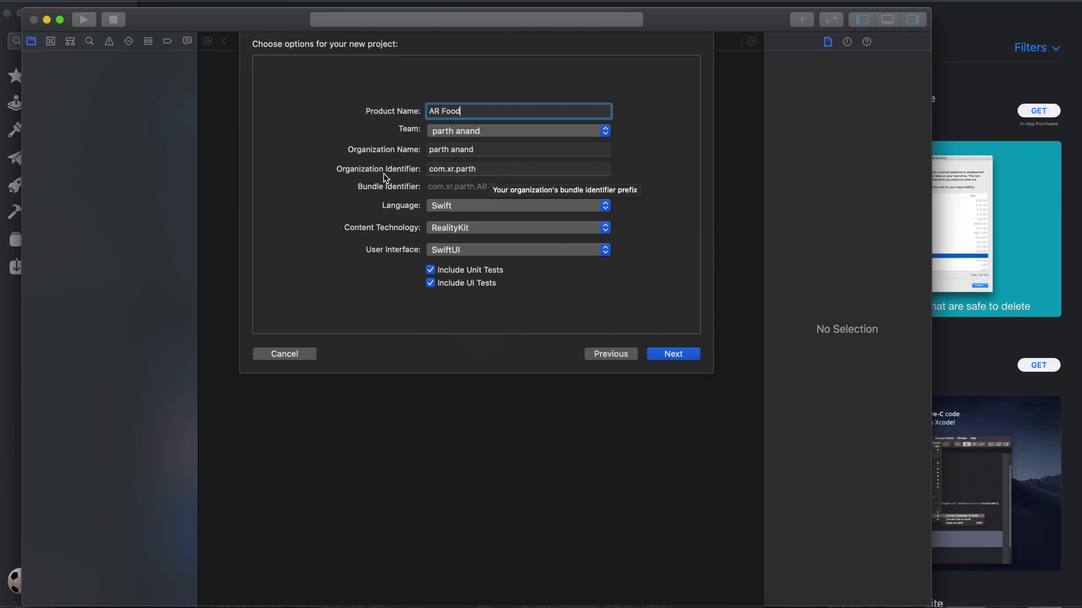
{"action": "triple_click", "coordinate": [489, 168]}
{"action": "type", "text": "com.everythingxr.app"}
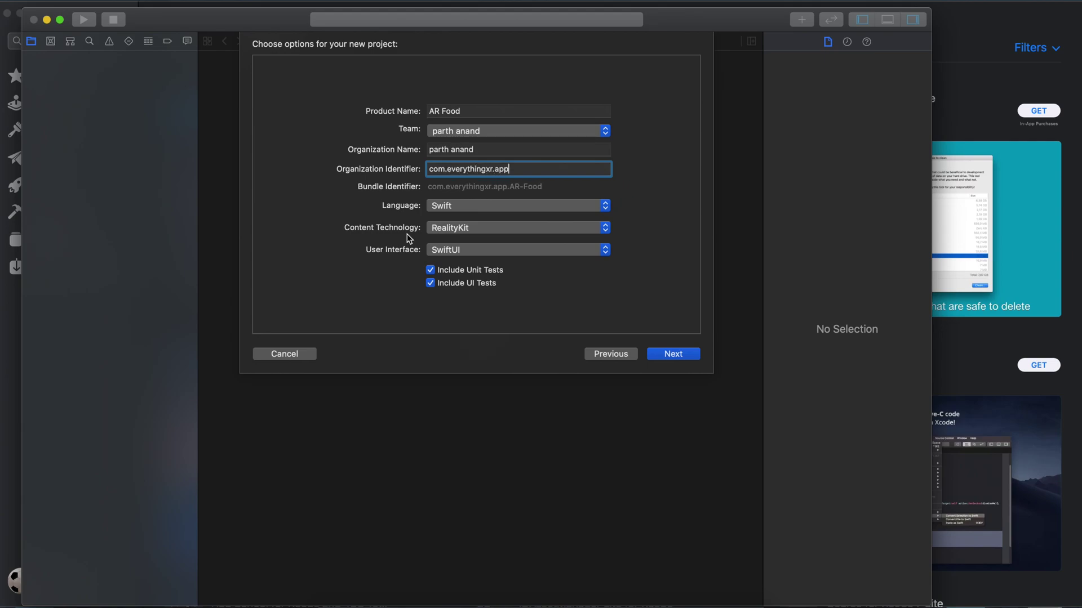
Keep RealityKit as the content technology and create the project in the offered folder.
{"action": "left_click", "coordinate": [459, 231]}
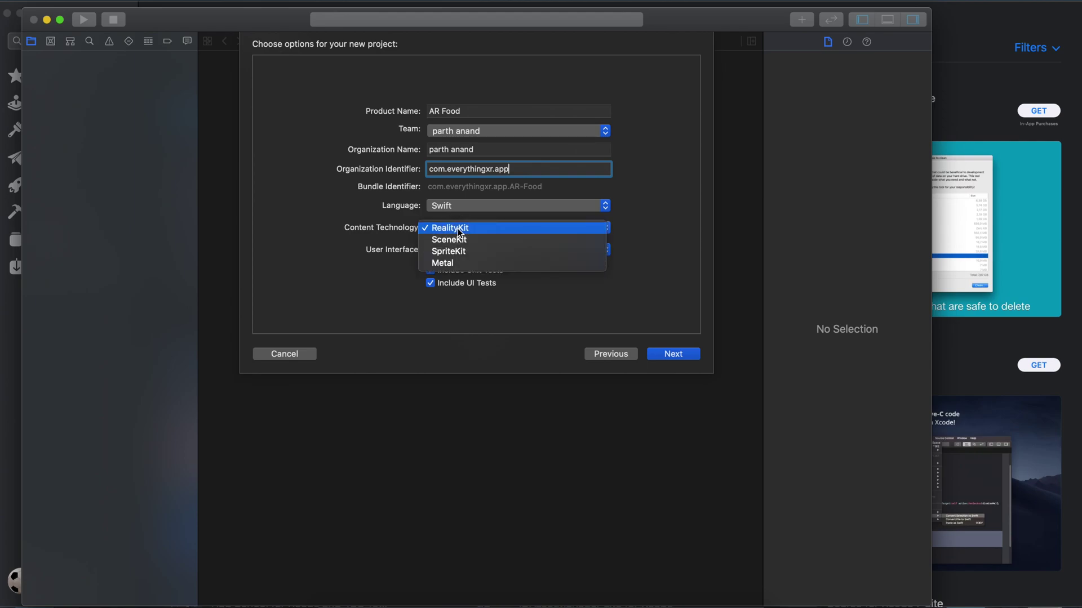
{"action": "left_click", "coordinate": [459, 229]}
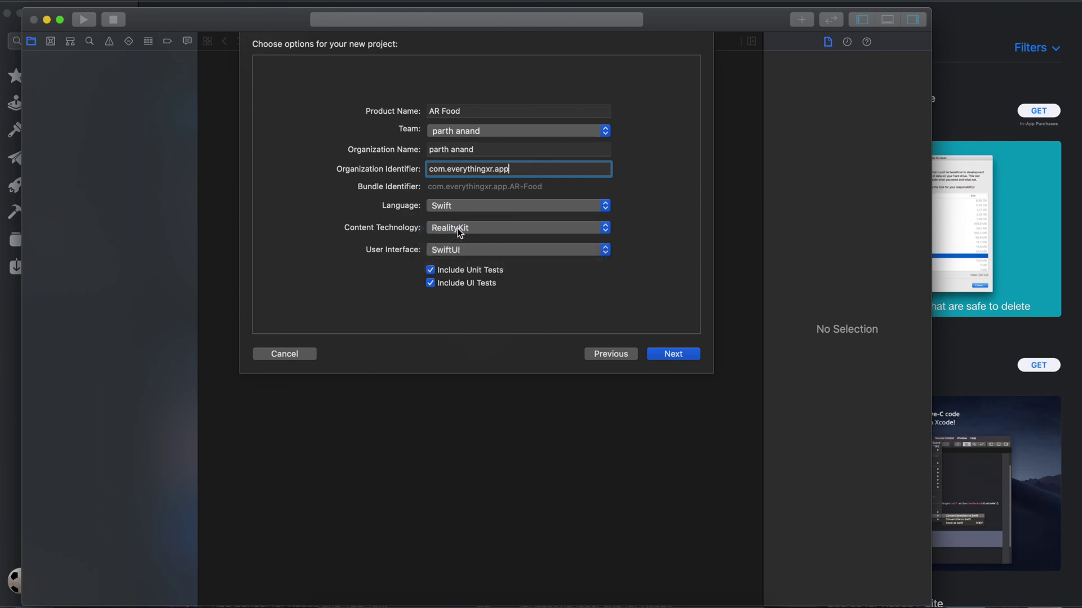
{"action": "left_click", "coordinate": [672, 355]}
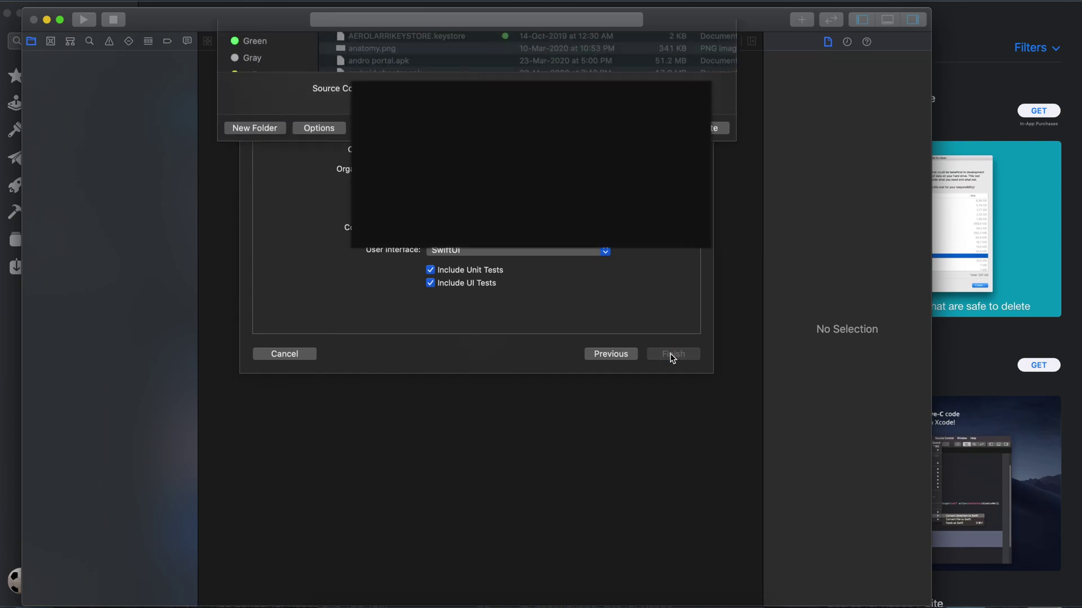
{"action": "left_click", "coordinate": [706, 314]}
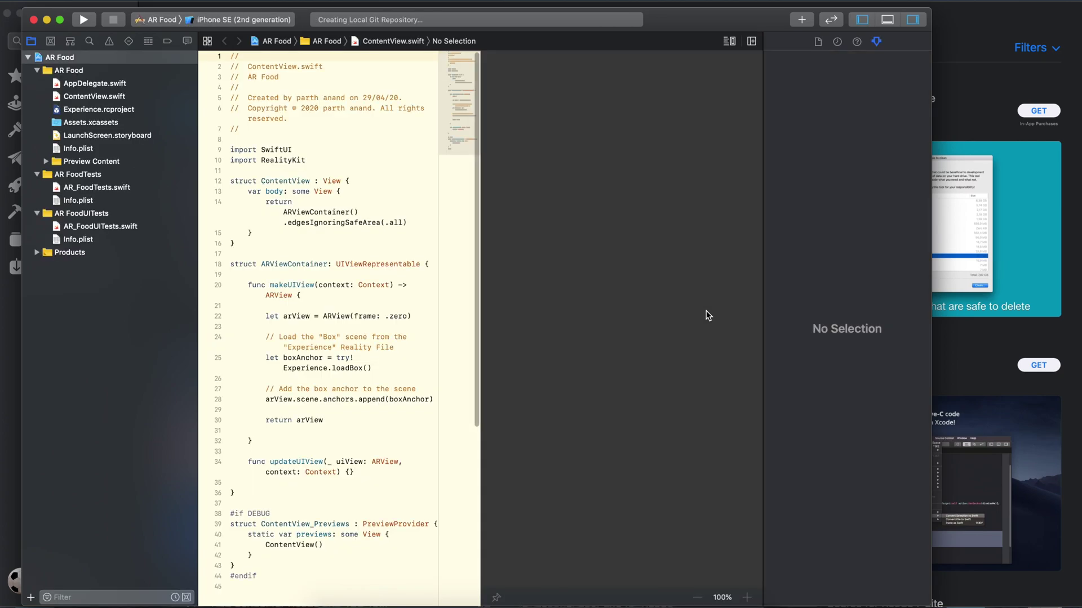
Open the project's Experience.rcproject file in Reality Composer.
{"action": "left_click", "coordinate": [581, 101]}
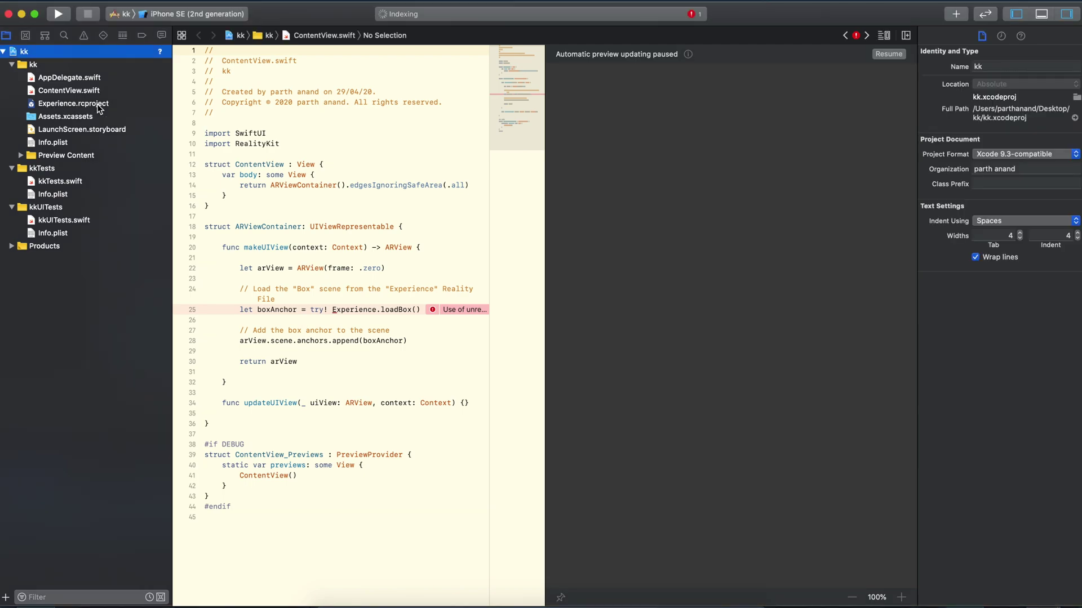
{"action": "left_click", "coordinate": [86, 104]}
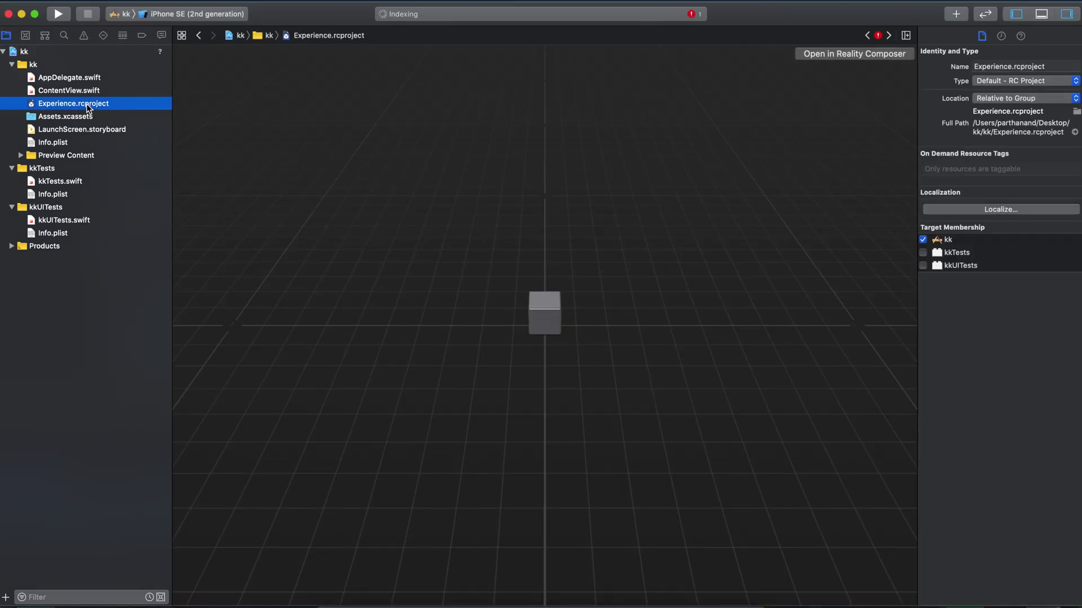
{"action": "left_click", "coordinate": [845, 54]}
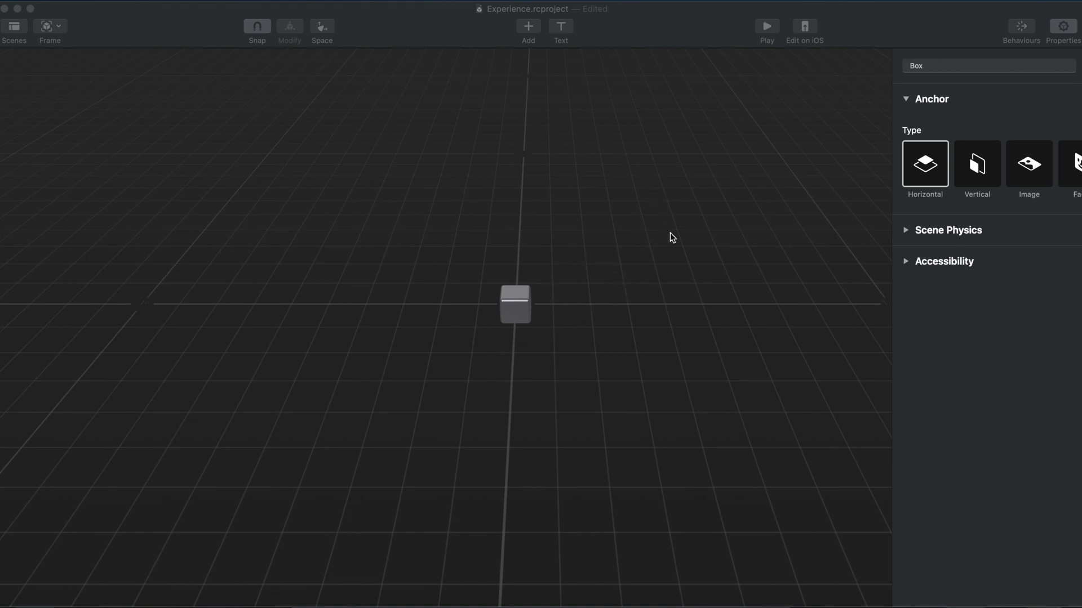
Move the steel box to about X 28.71 cm, Y 21.81 cm, Z 31.2 cm and try rotating it about its vertical axis.
{"action": "left_click", "coordinate": [518, 303]}
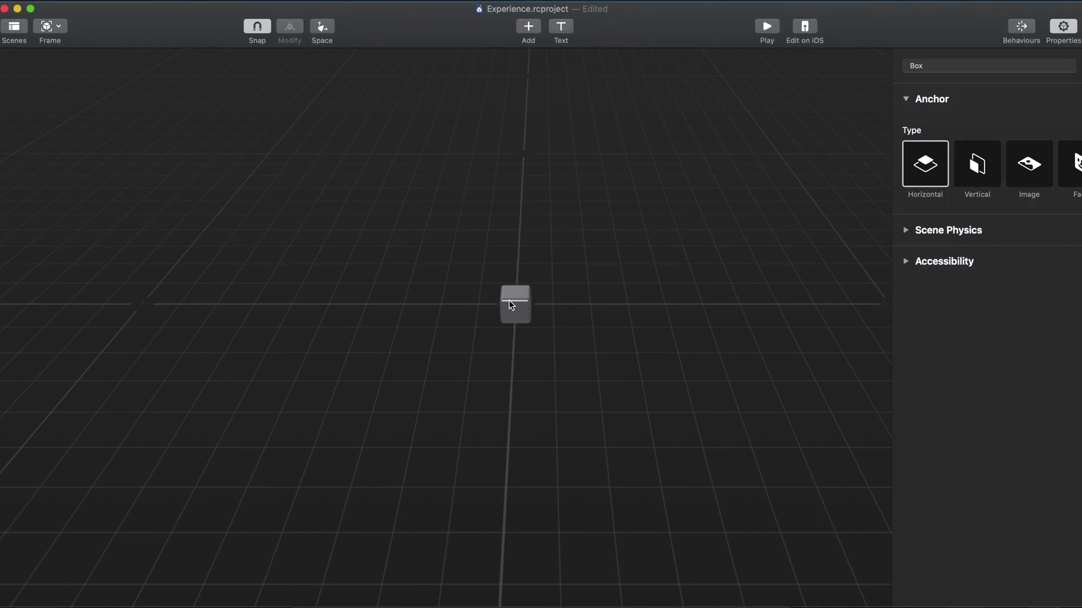
{"action": "left_click", "coordinate": [509, 300]}
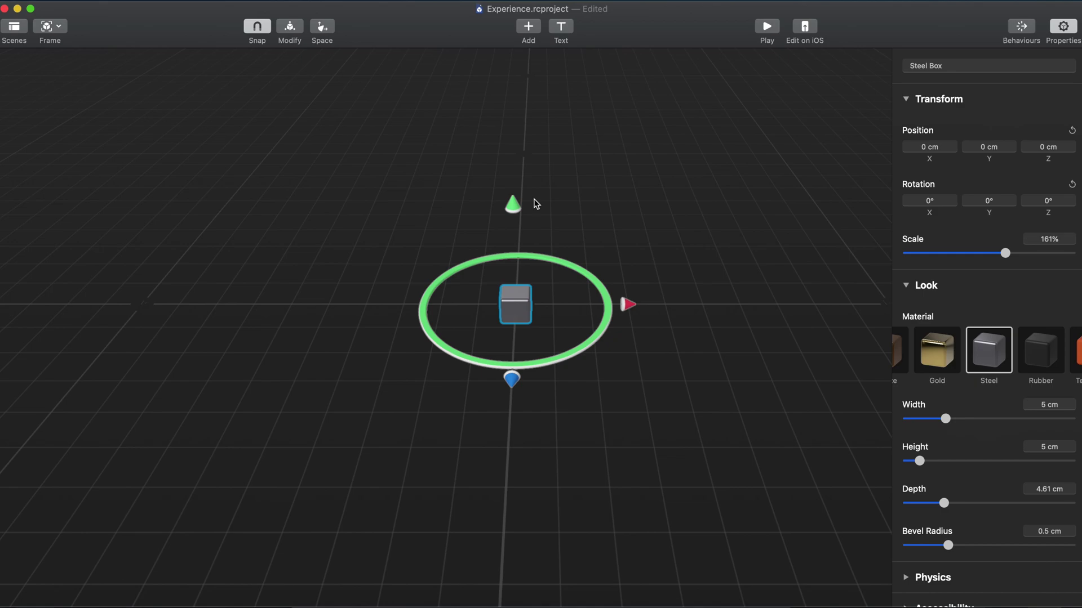
{"action": "left_click_drag", "start_coordinate": [516, 210], "coordinate": [517, 130]}
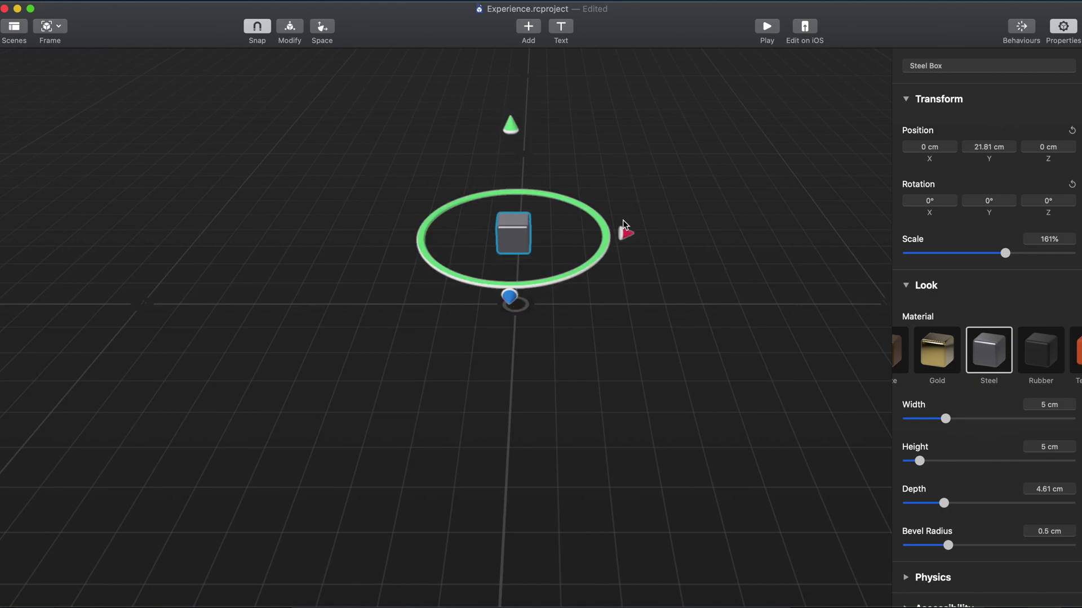
{"action": "left_click_drag", "start_coordinate": [625, 233], "coordinate": [742, 236]}
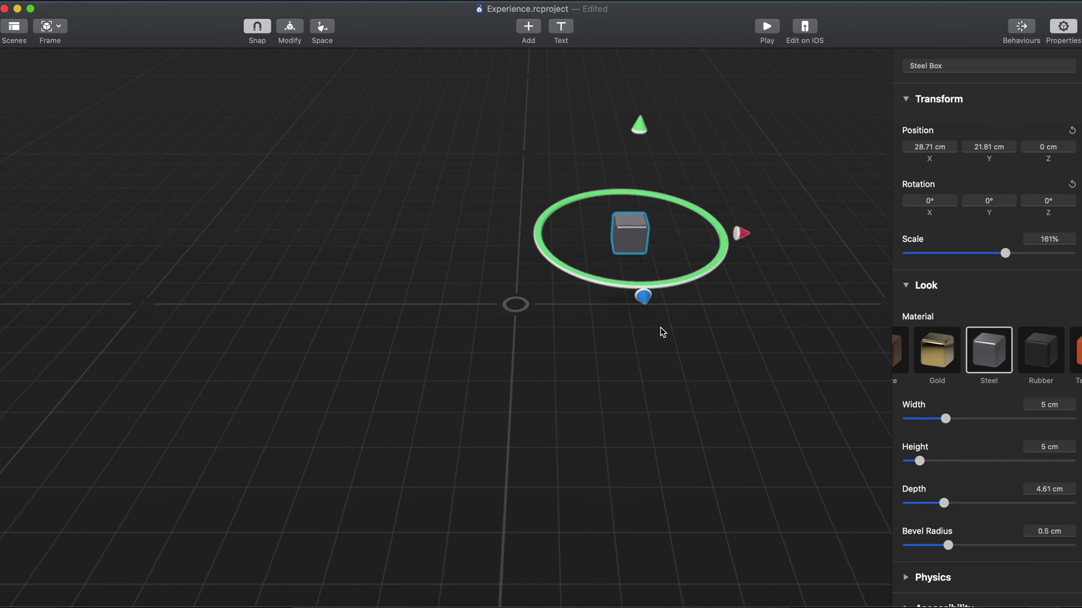
{"action": "left_click_drag", "start_coordinate": [645, 299], "coordinate": [657, 417]}
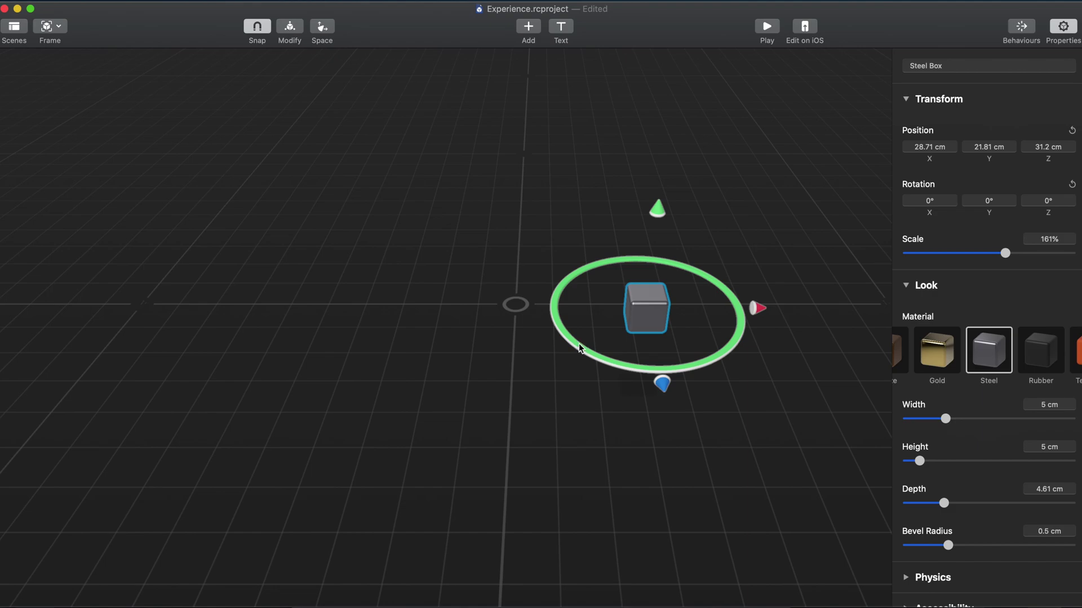
{"action": "left_click_drag", "start_coordinate": [578, 346], "coordinate": [663, 376]}
Toggle the properties display off and on and scale the steel box to about 186%.
{"action": "left_click", "coordinate": [1069, 31]}
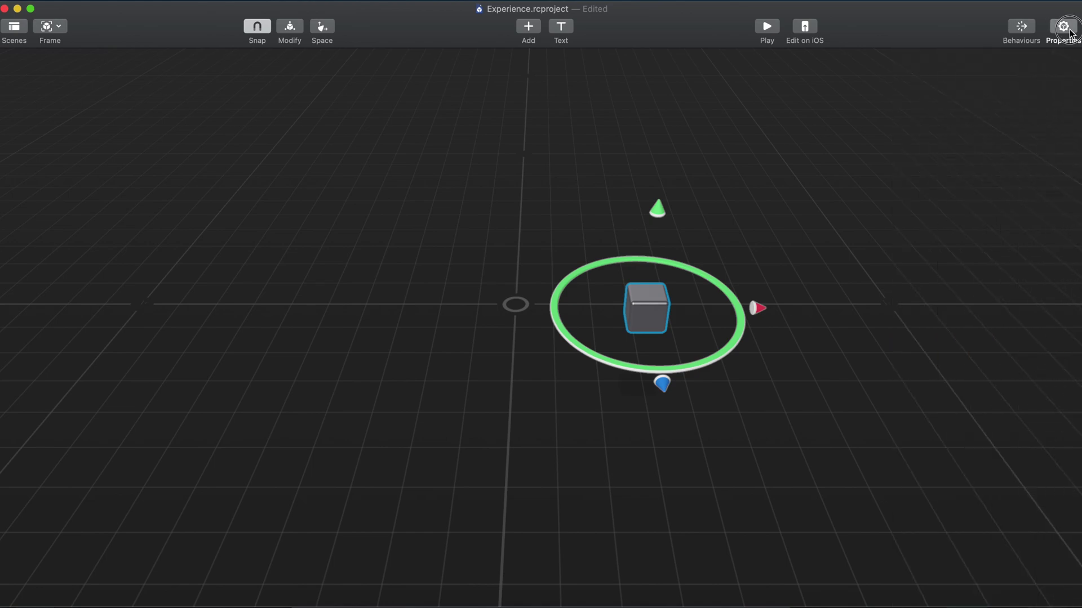
{"action": "left_click", "coordinate": [1063, 28]}
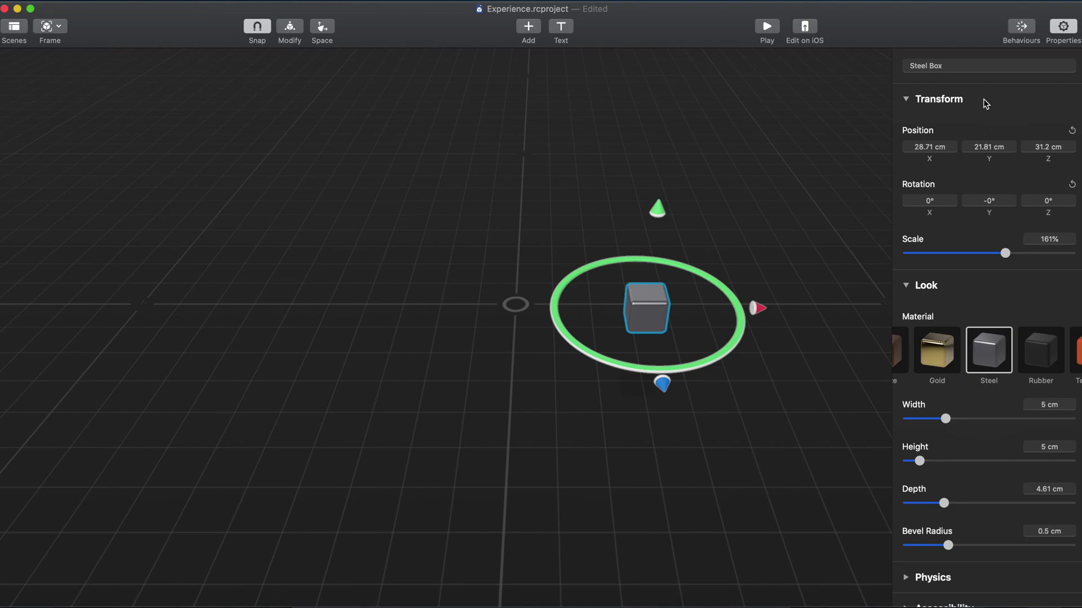
{"action": "mouse_move", "coordinate": [1005, 253]}
{"action": "left_mouse_down"}
{"action": "mouse_move", "coordinate": [989, 255]}
{"action": "mouse_move", "coordinate": [1009, 255]}
{"action": "left_mouse_up"}
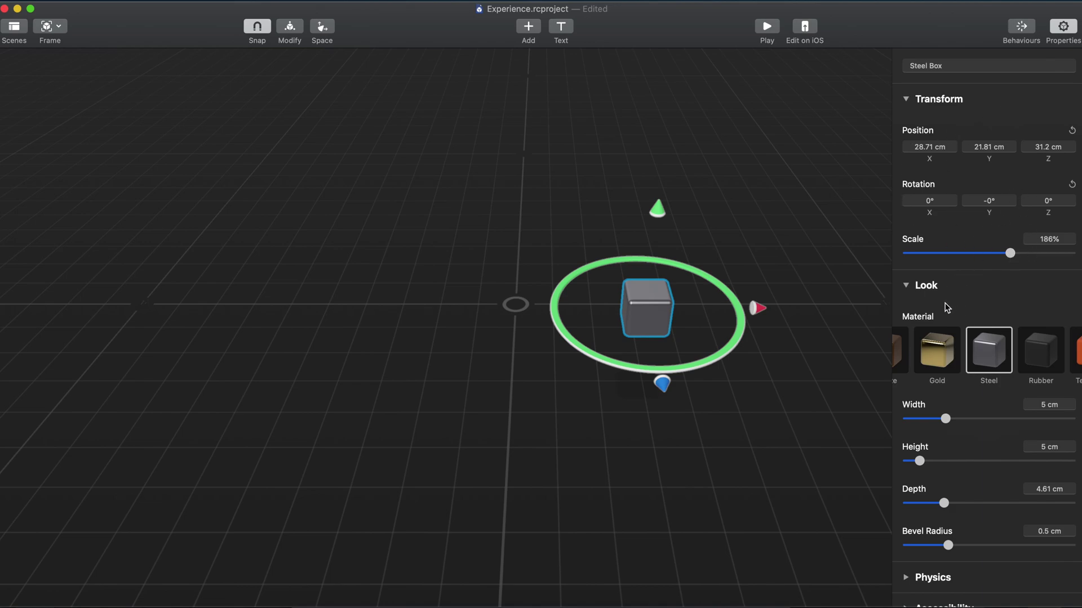
Try Gold and other materials on the box and return it to Steel.
{"action": "scroll", "coordinate": [962, 346], "scroll_direction": "left", "scroll_amount": 1}
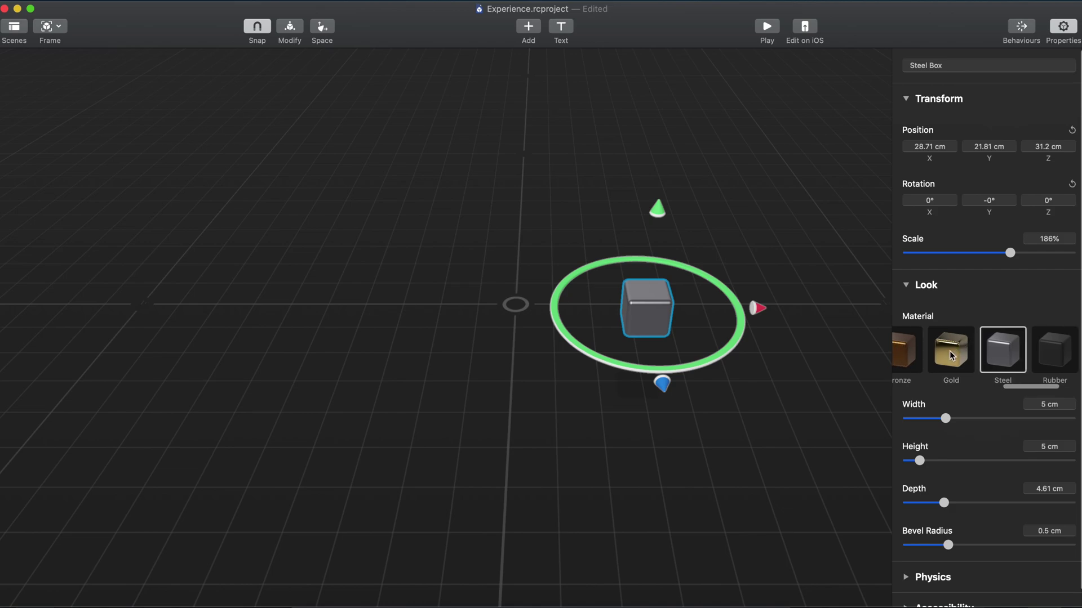
{"action": "left_click", "coordinate": [952, 354]}
{"action": "scroll", "coordinate": [951, 353], "scroll_direction": "left", "scroll_amount": 1}
{"action": "left_click", "coordinate": [927, 353]}
{"action": "scroll", "coordinate": [946, 350], "scroll_direction": "left", "scroll_amount": 1}
{"action": "scroll", "coordinate": [960, 349], "scroll_direction": "left", "scroll_amount": 1}
{"action": "left_click", "coordinate": [961, 349]}
{"action": "scroll", "coordinate": [960, 350], "scroll_direction": "right", "scroll_amount": 1}
{"action": "scroll", "coordinate": [960, 349], "scroll_direction": "right", "scroll_amount": 2}
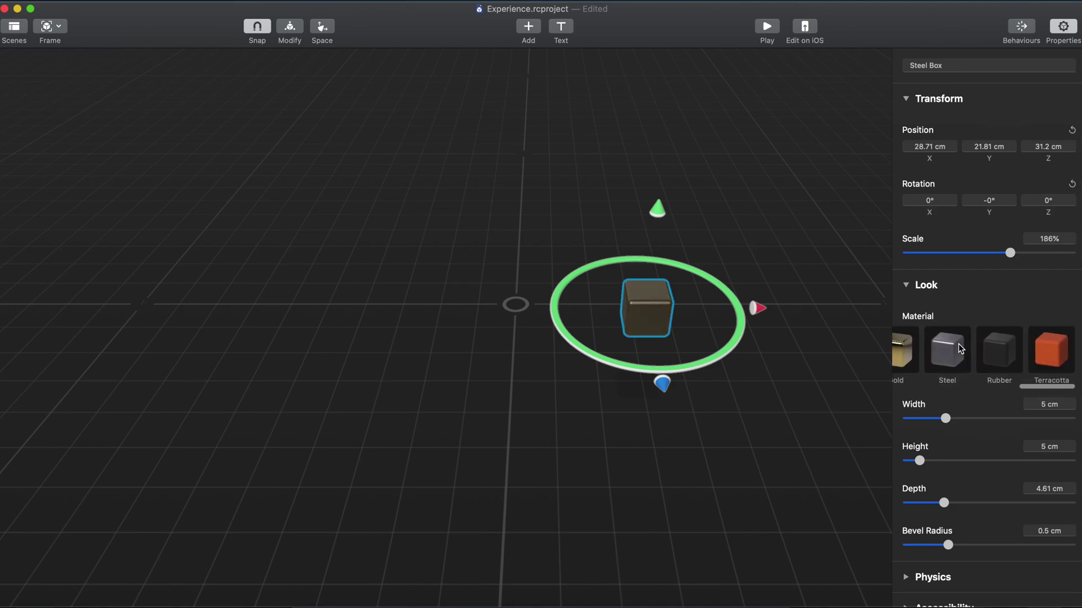
{"action": "left_click", "coordinate": [961, 354]}
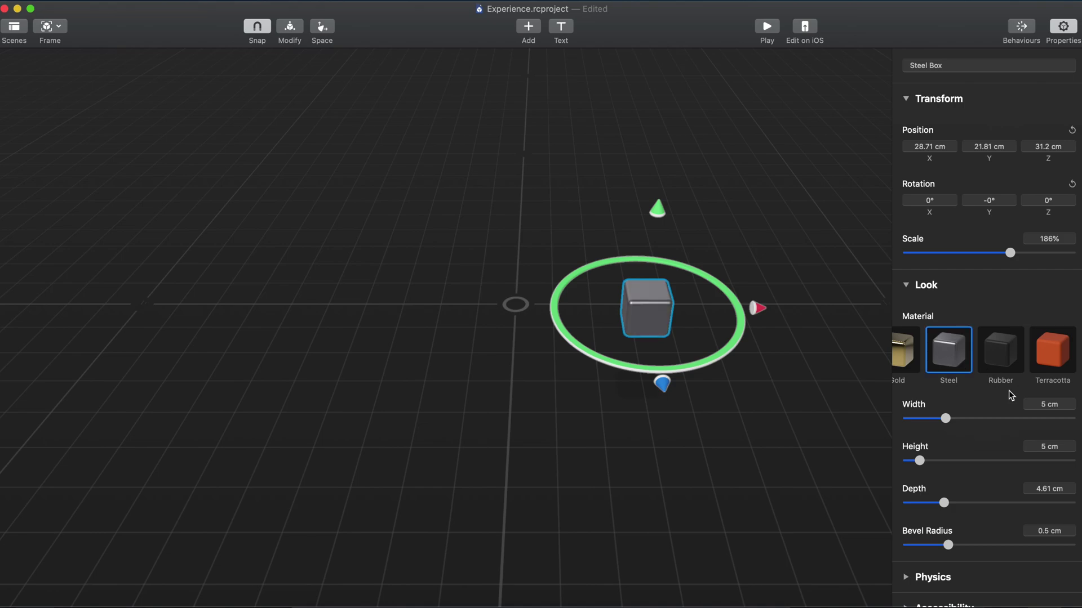
Resize the box to about 7.21 cm width, 7.64 cm height and 6.9 cm depth, and deselect it.
{"action": "left_click_drag", "start_coordinate": [946, 419], "coordinate": [953, 419]}
{"action": "left_click_drag", "start_coordinate": [920, 461], "coordinate": [924, 461]}
{"action": "left_click_drag", "start_coordinate": [945, 502], "coordinate": [951, 504]}
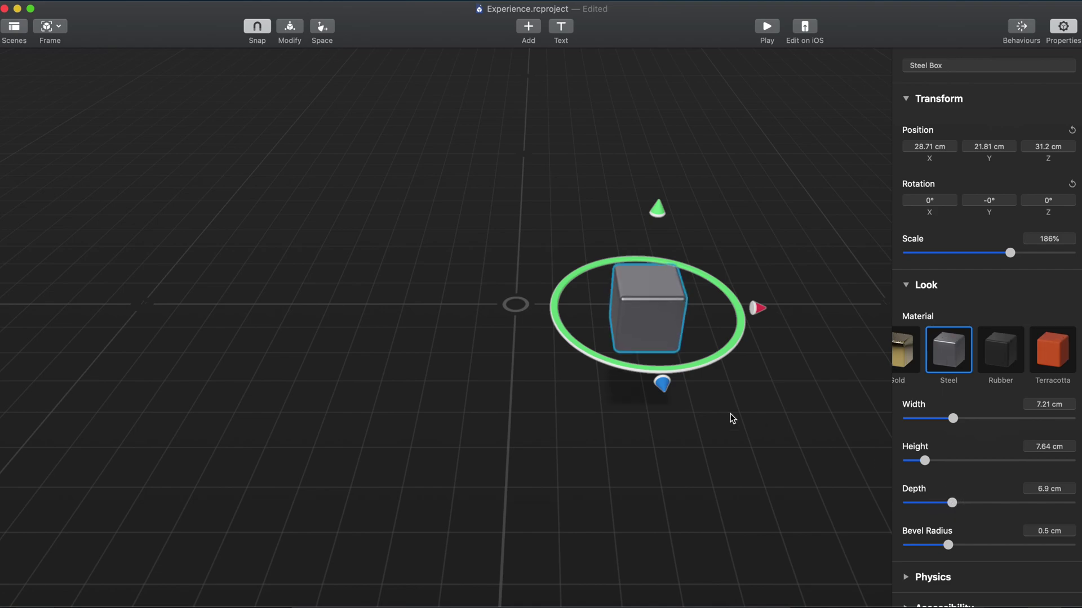
{"action": "left_click", "coordinate": [720, 148]}
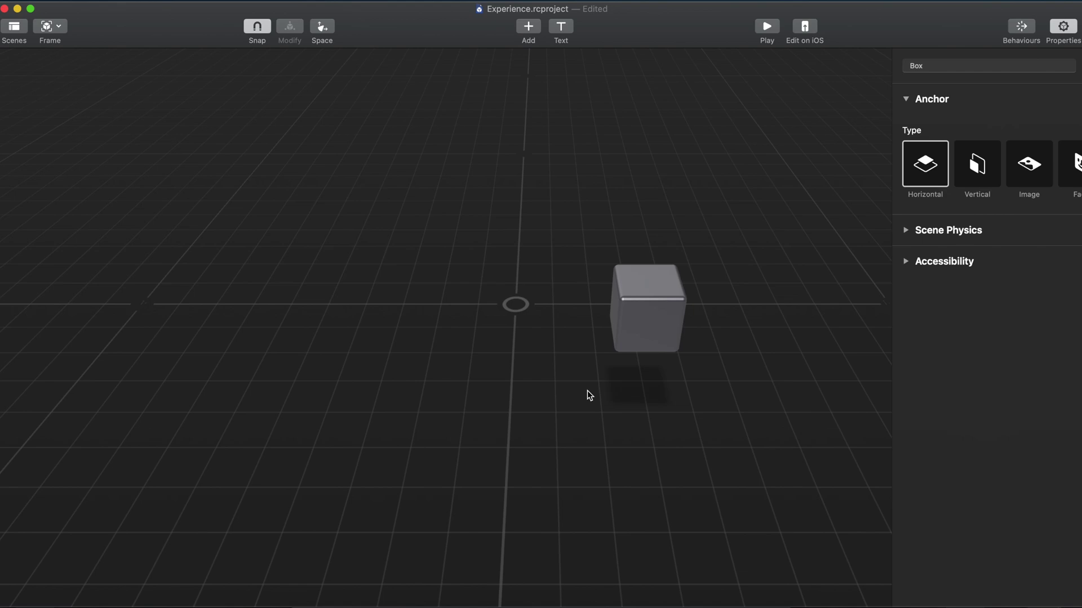
Delete the steel box from the scene.
{"action": "mouse_move", "coordinate": [588, 393]}
{"action": "left_mouse_down"}
{"action": "mouse_move", "coordinate": [627, 381]}
{"action": "mouse_move", "coordinate": [762, 384]}
{"action": "mouse_move", "coordinate": [269, 362]}
{"action": "mouse_move", "coordinate": [600, 398]}
{"action": "mouse_move", "coordinate": [664, 391]}
{"action": "mouse_move", "coordinate": [601, 379]}
{"action": "mouse_move", "coordinate": [600, 388]}
{"action": "left_mouse_up"}
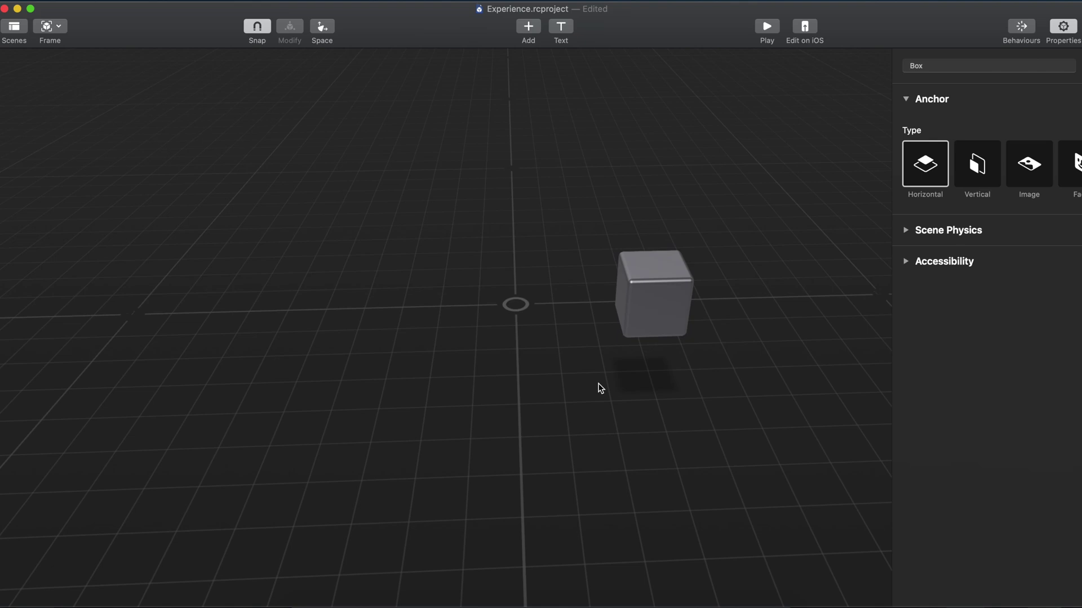
{"action": "left_click_drag", "start_coordinate": [601, 389], "coordinate": [475, 396]}
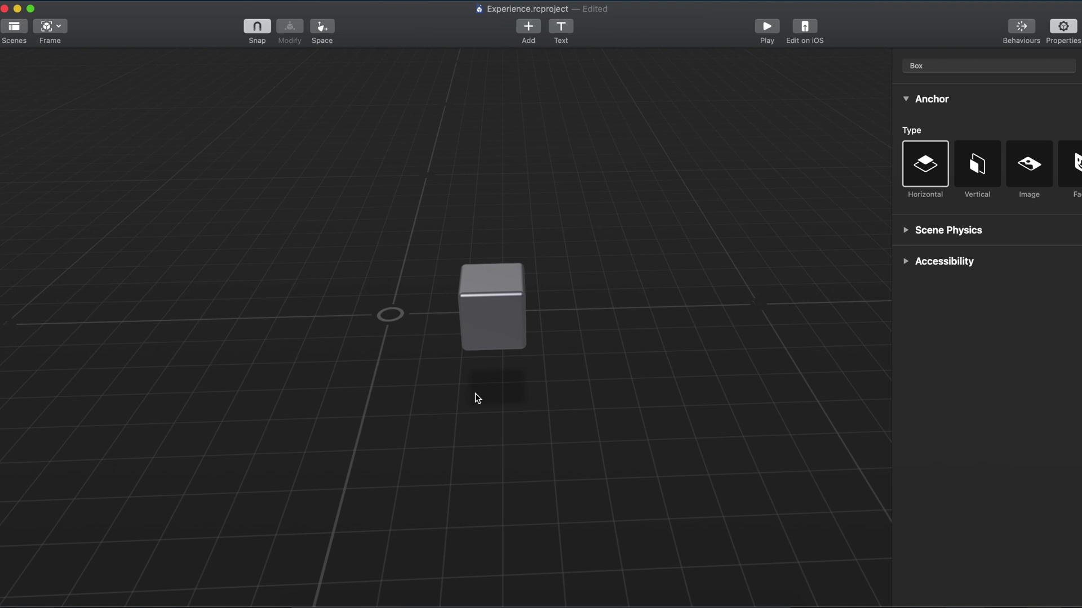
{"action": "left_click_drag", "start_coordinate": [475, 389], "coordinate": [527, 313]}
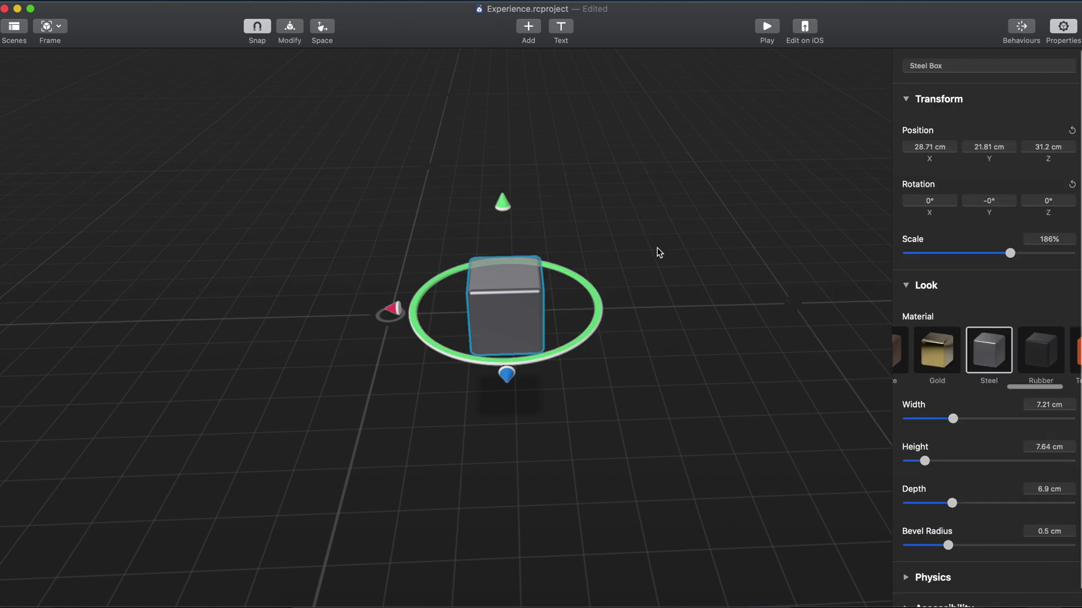
{"action": "left_click", "coordinate": [656, 248]}
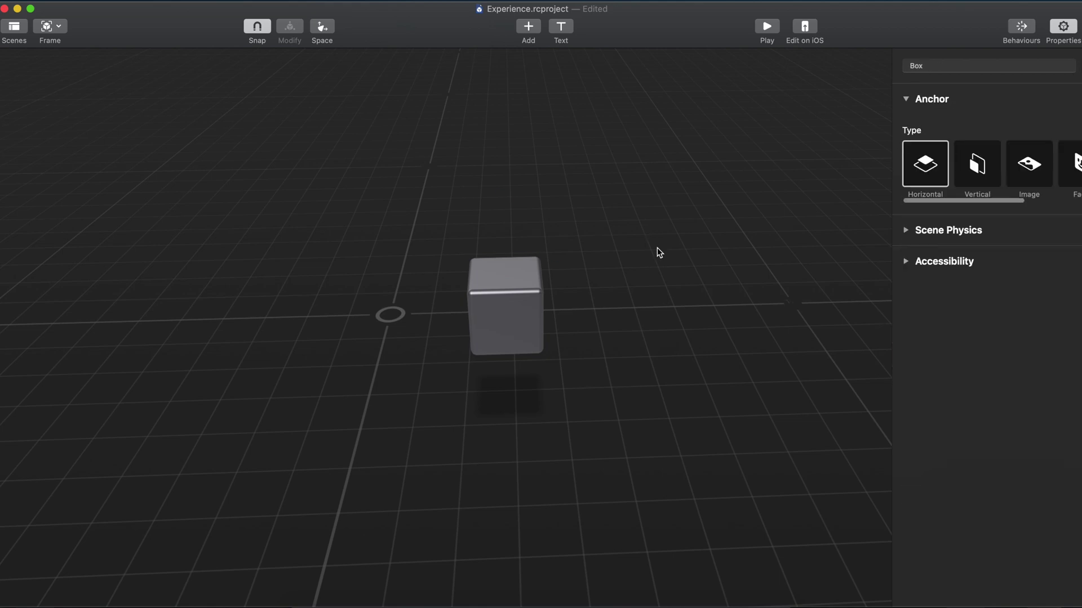
{"action": "left_click", "coordinate": [510, 293]}
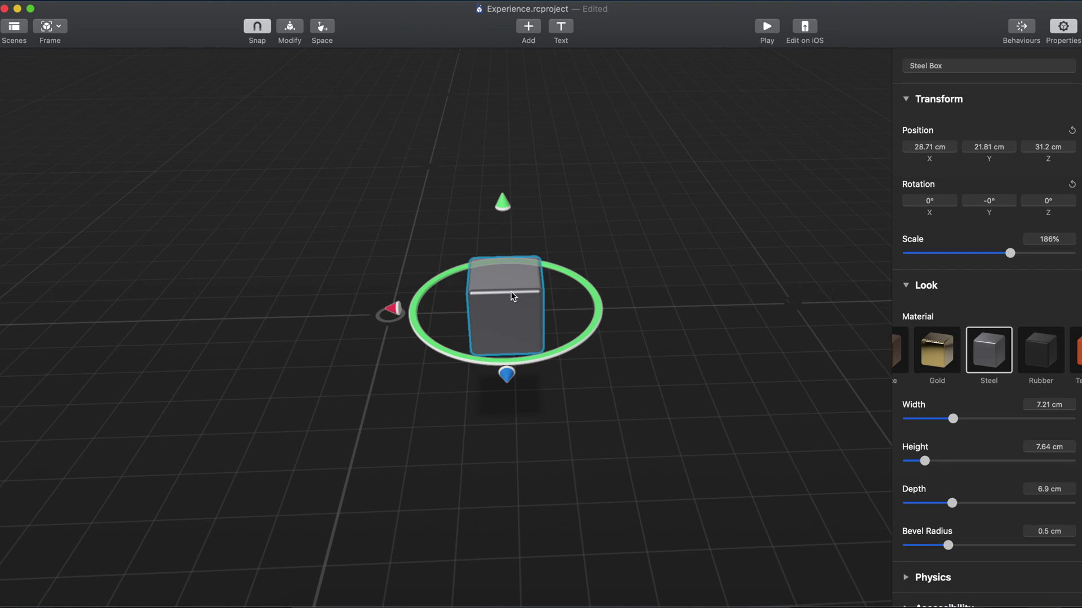
{"action": "key", "text": "Delete"}
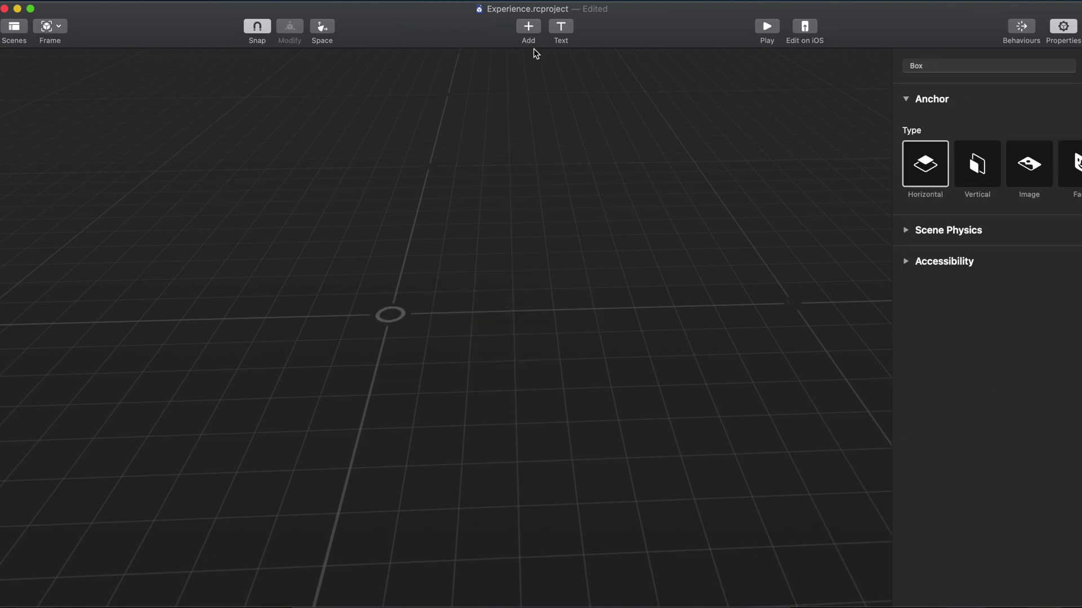
Add the white dinner plate from the Food library's Tableware section to the empty scene.
{"action": "left_click", "coordinate": [530, 26]}
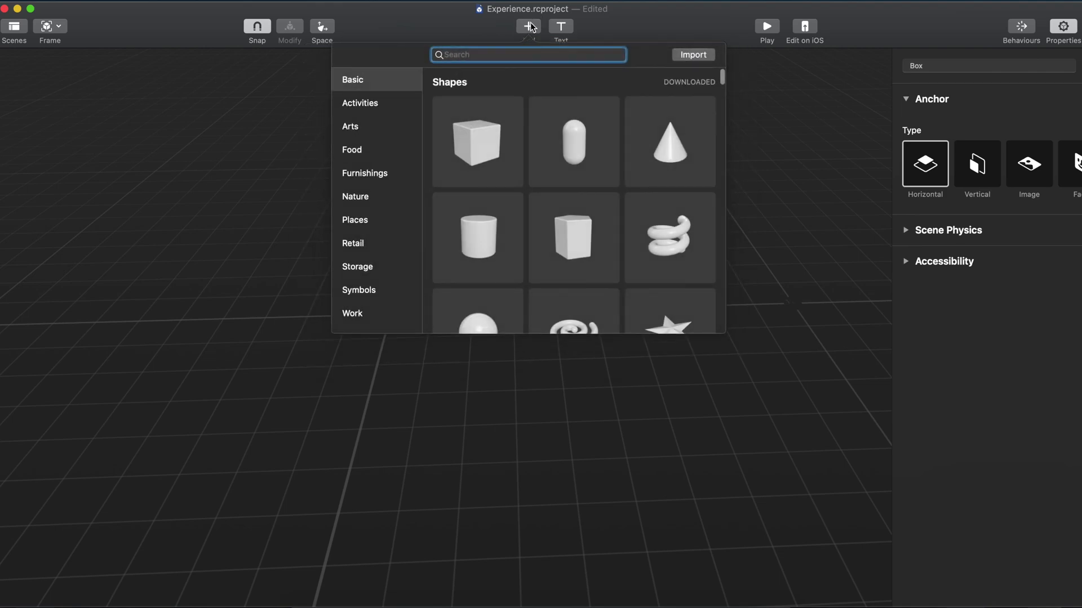
{"action": "scroll", "coordinate": [569, 185], "scroll_direction": "down", "scroll_amount": 5}
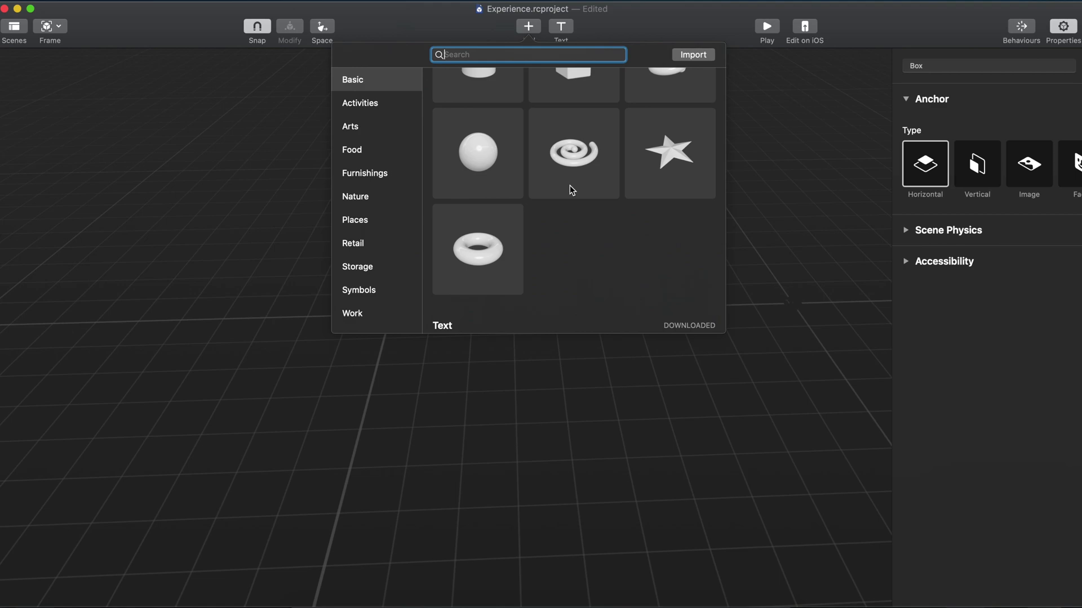
{"action": "scroll", "coordinate": [570, 185], "scroll_direction": "down", "scroll_amount": 9}
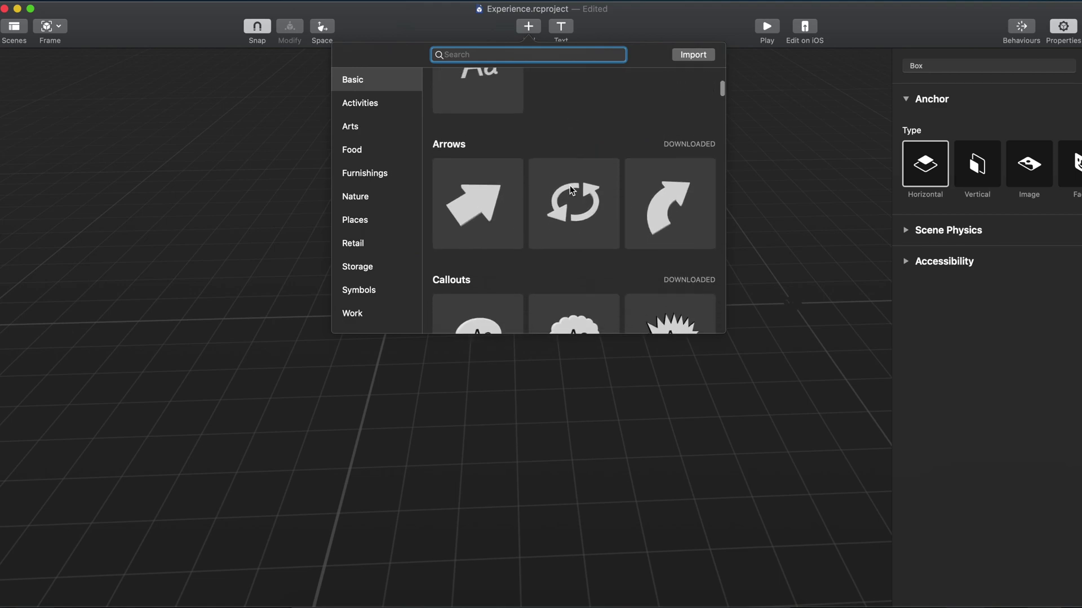
{"action": "scroll", "coordinate": [570, 185], "scroll_direction": "up", "scroll_amount": 15}
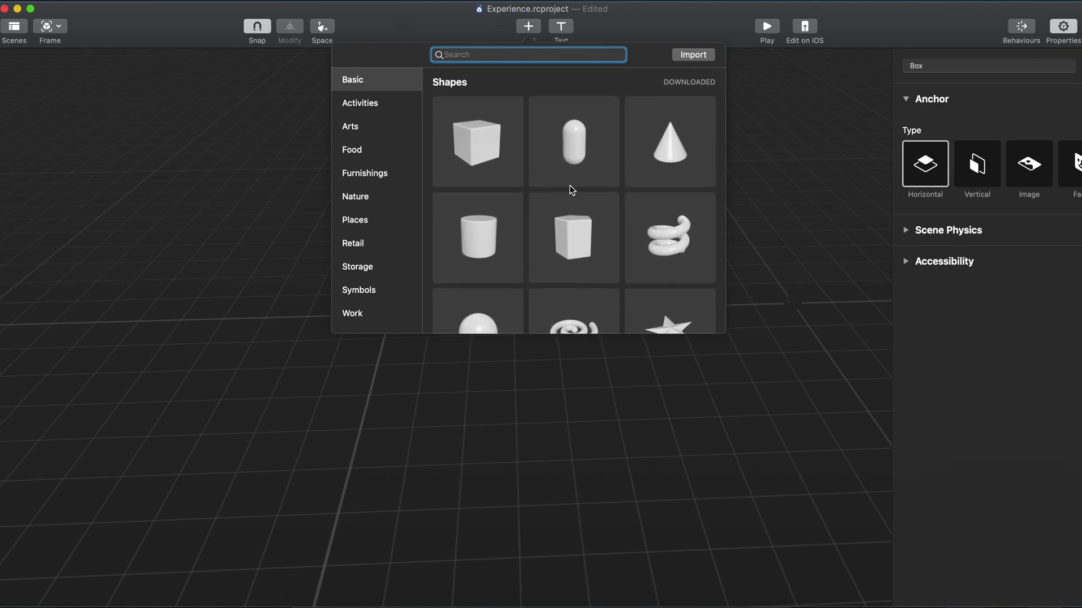
{"action": "scroll", "coordinate": [483, 214], "scroll_direction": "down", "scroll_amount": 1}
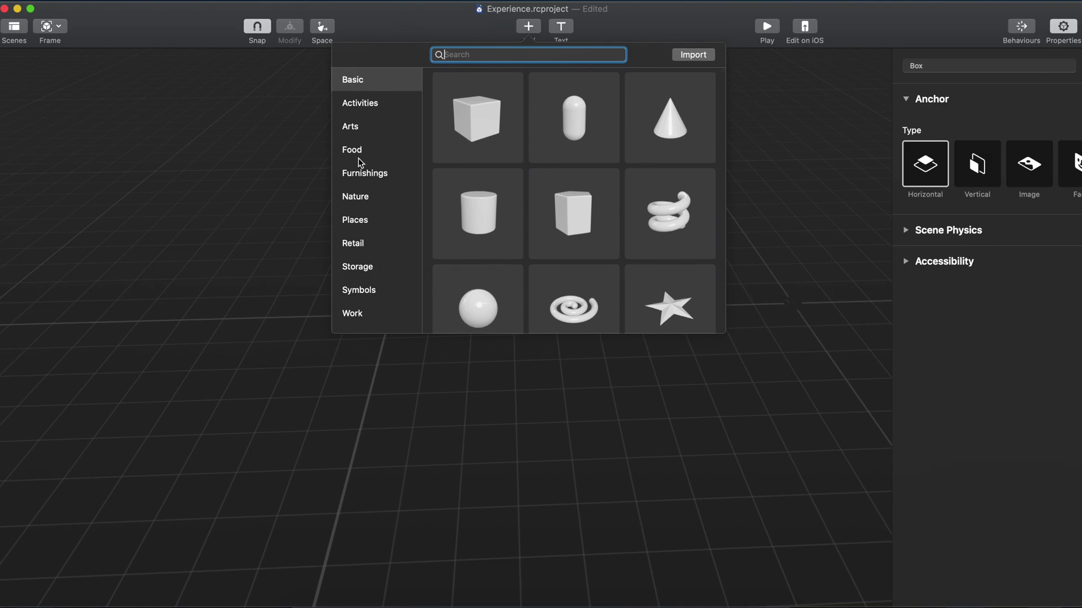
{"action": "left_click", "coordinate": [353, 150]}
{"action": "scroll", "coordinate": [556, 244], "scroll_direction": "down", "scroll_amount": 6}
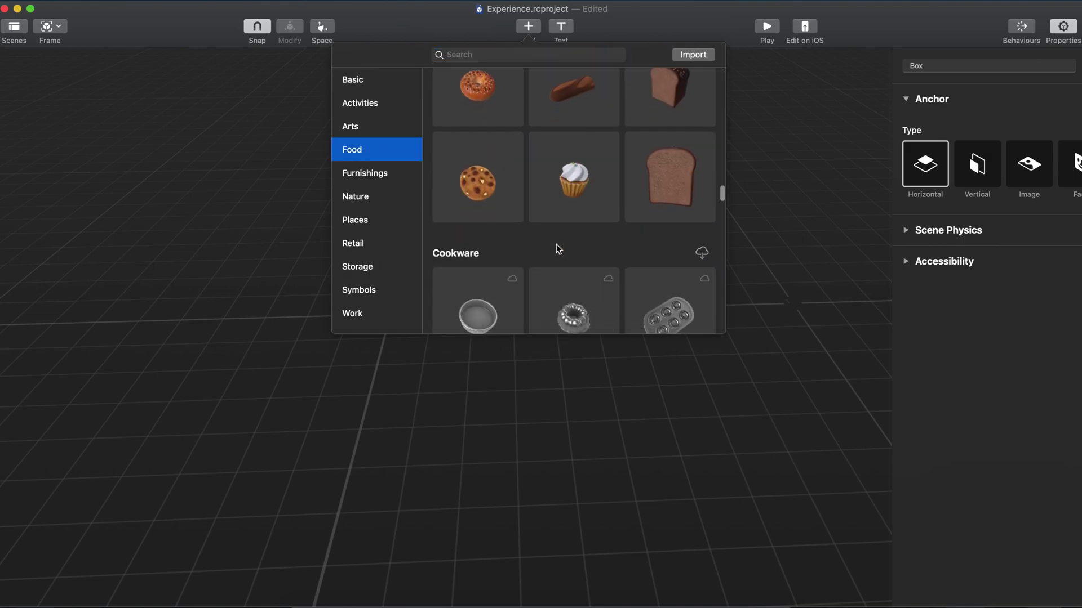
{"action": "scroll", "coordinate": [556, 245], "scroll_direction": "down", "scroll_amount": 15}
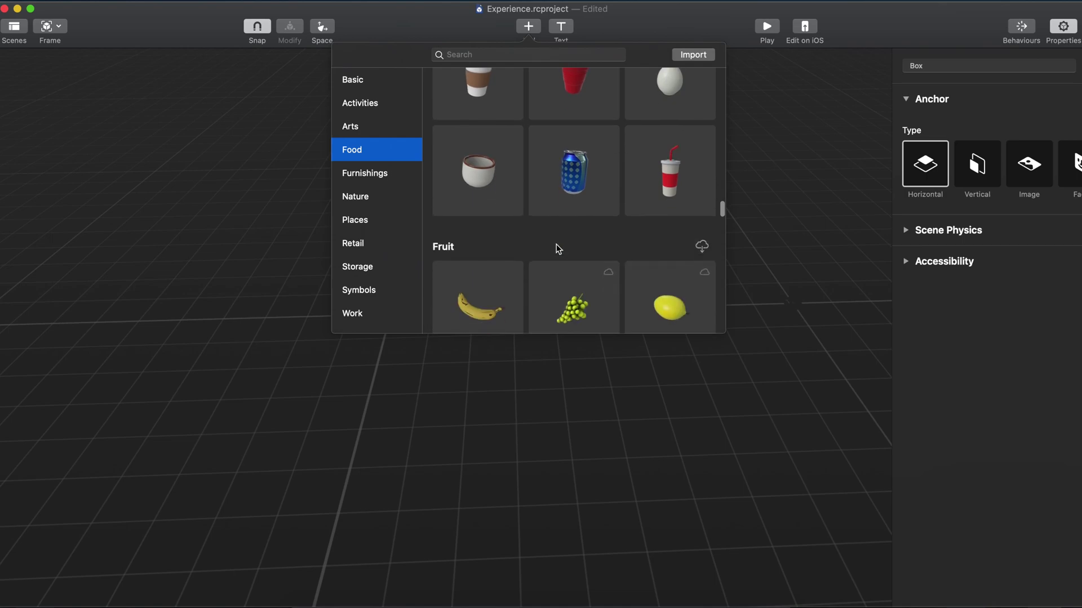
{"action": "scroll", "coordinate": [556, 246], "scroll_direction": "down", "scroll_amount": 12}
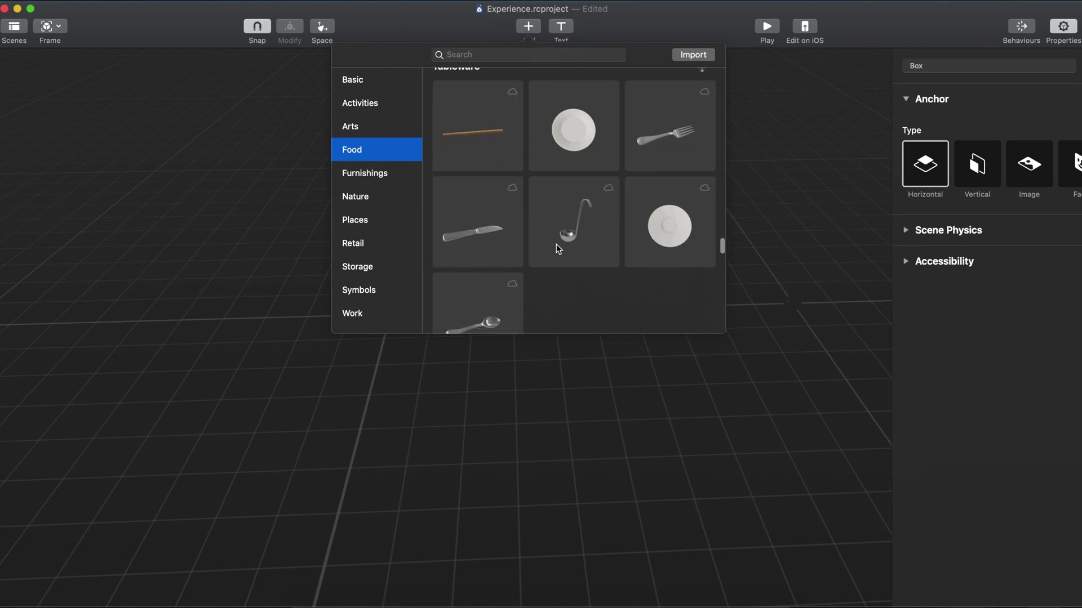
{"action": "double_click", "coordinate": [573, 159]}
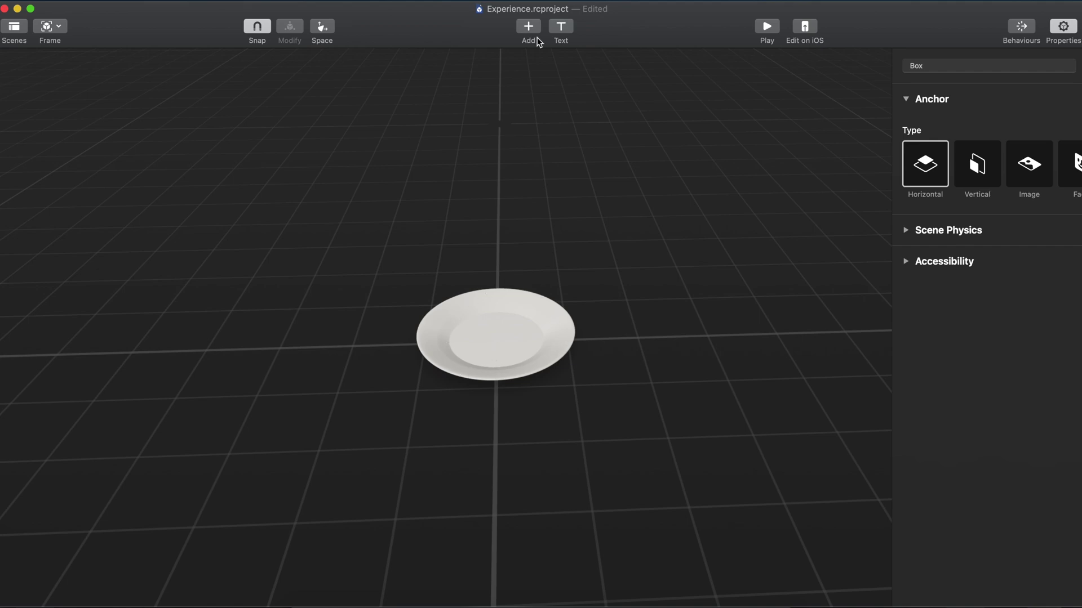
Add the hamburger from the Food library's Meals section to the scene.
{"action": "left_click", "coordinate": [523, 28]}
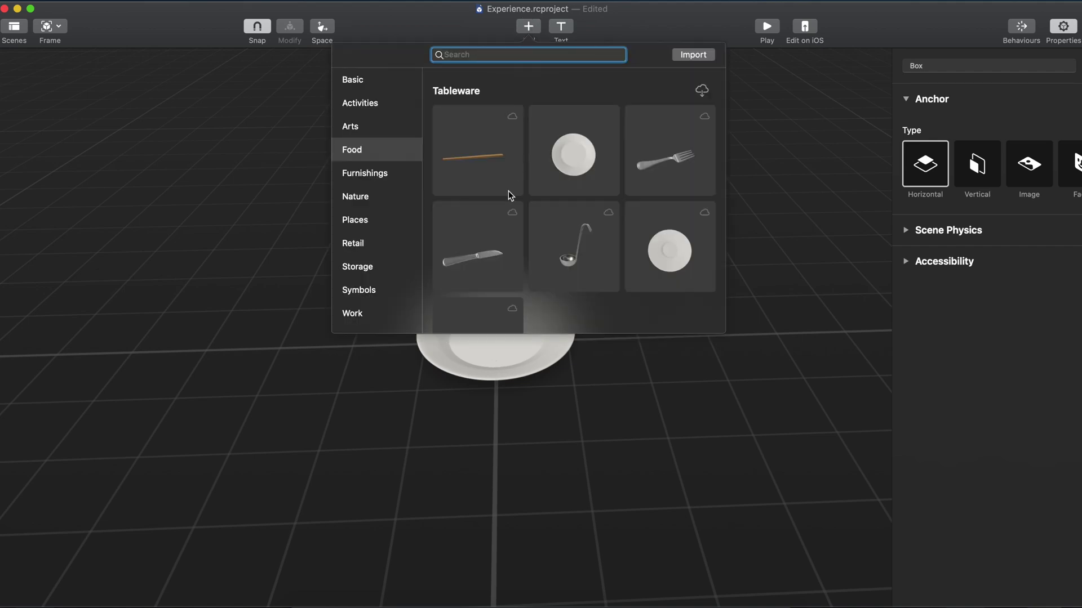
{"action": "scroll", "coordinate": [508, 190], "scroll_direction": "down", "scroll_amount": 3}
{"action": "scroll", "coordinate": [483, 231], "scroll_direction": "down", "scroll_amount": 20}
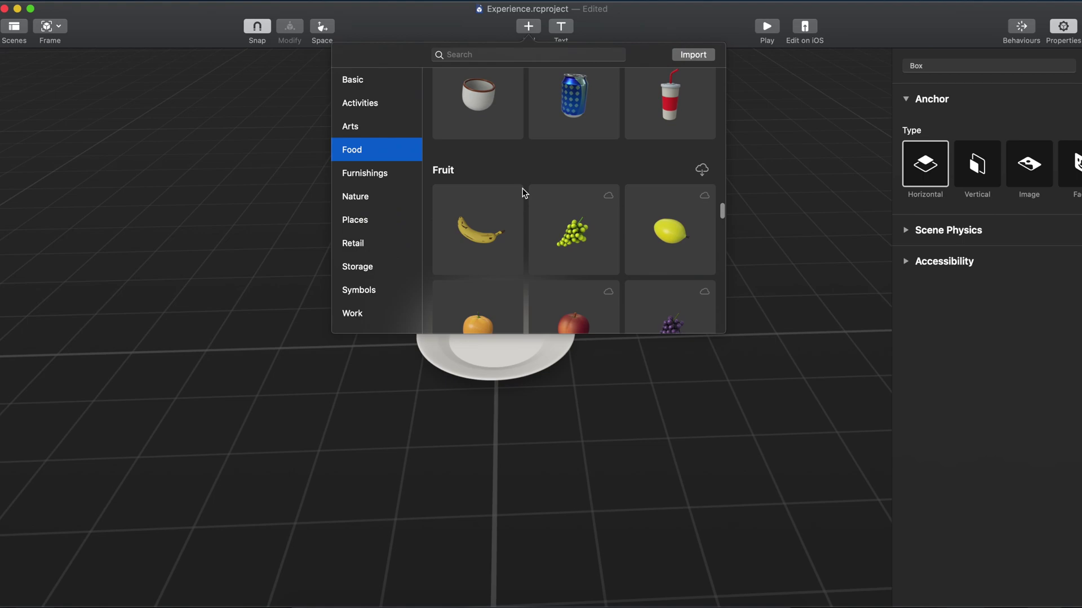
{"action": "scroll", "coordinate": [522, 188], "scroll_direction": "down", "scroll_amount": 5}
{"action": "scroll", "coordinate": [522, 188], "scroll_direction": "down", "scroll_amount": 8}
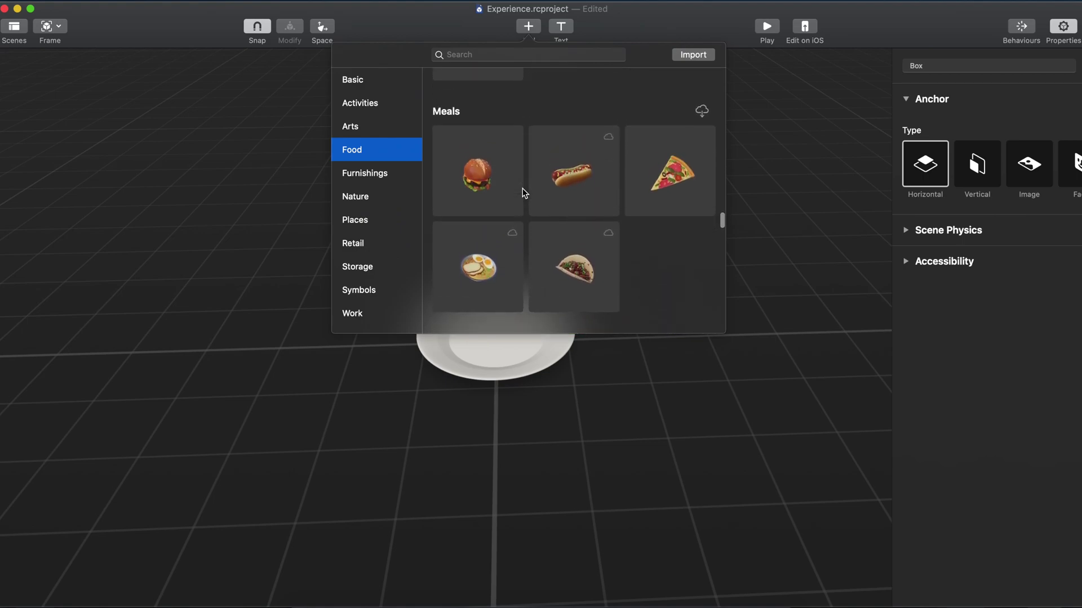
{"action": "left_click", "coordinate": [480, 172]}
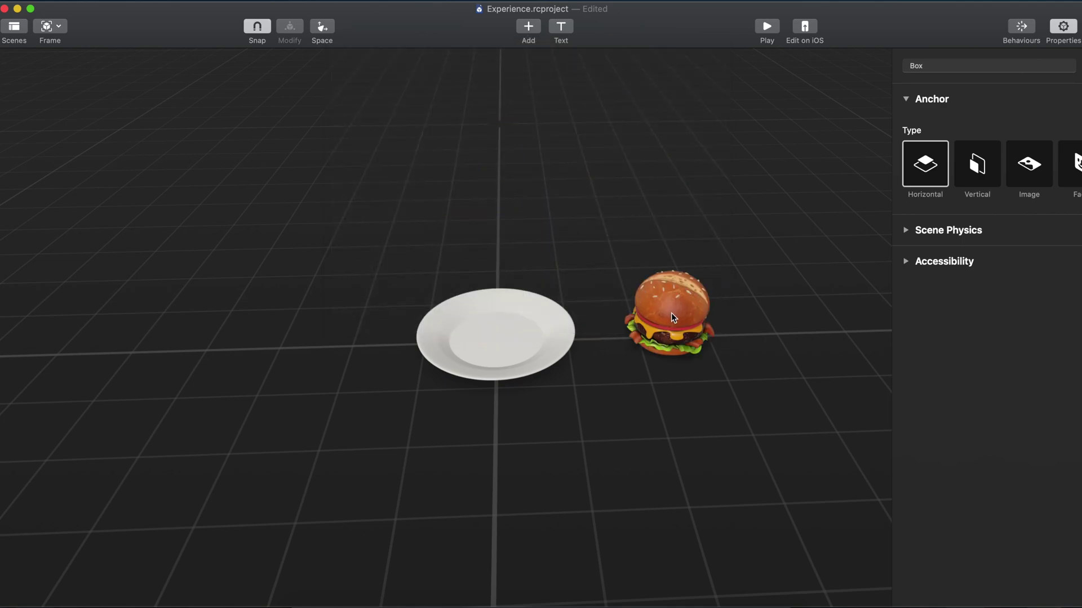
Set the hamburger's X position to 0 cm to centre it on the plate.
{"action": "left_click", "coordinate": [669, 317]}
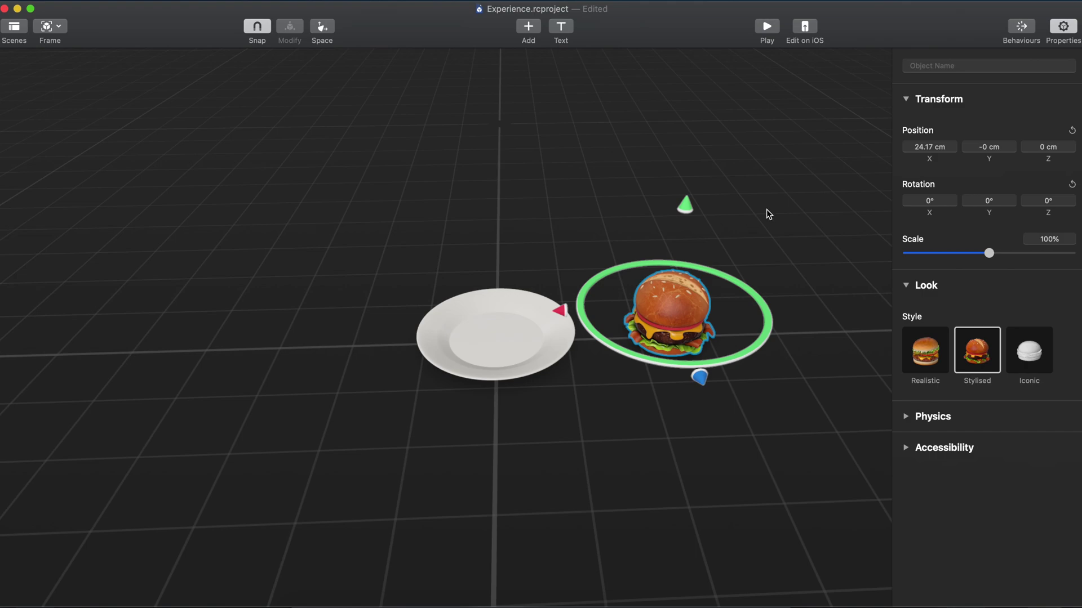
{"action": "left_click", "coordinate": [918, 147]}
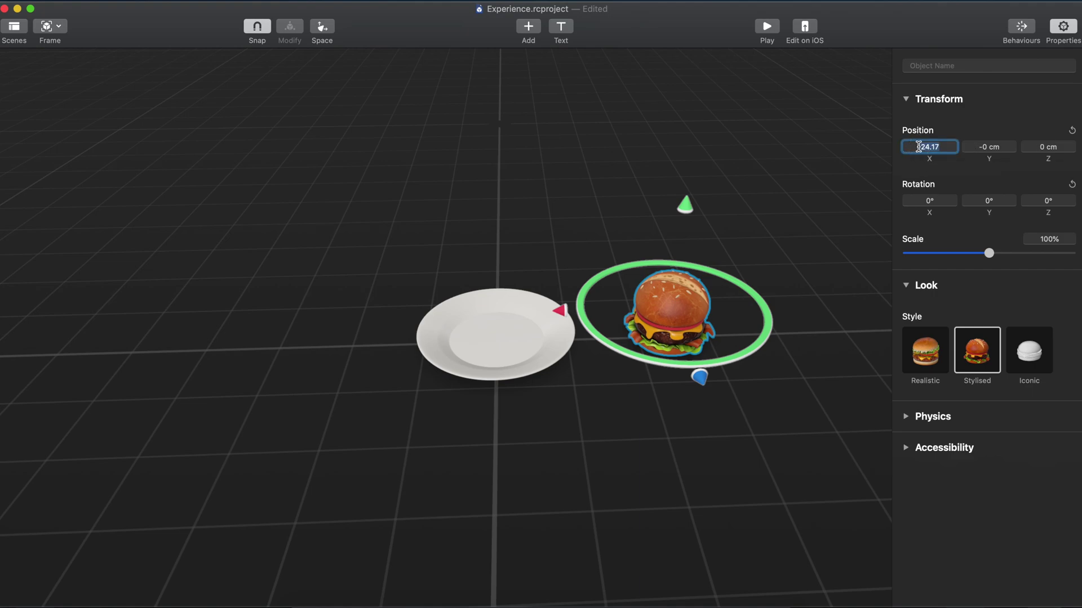
{"action": "type", "text": "0"}
{"action": "key", "text": "Return"}
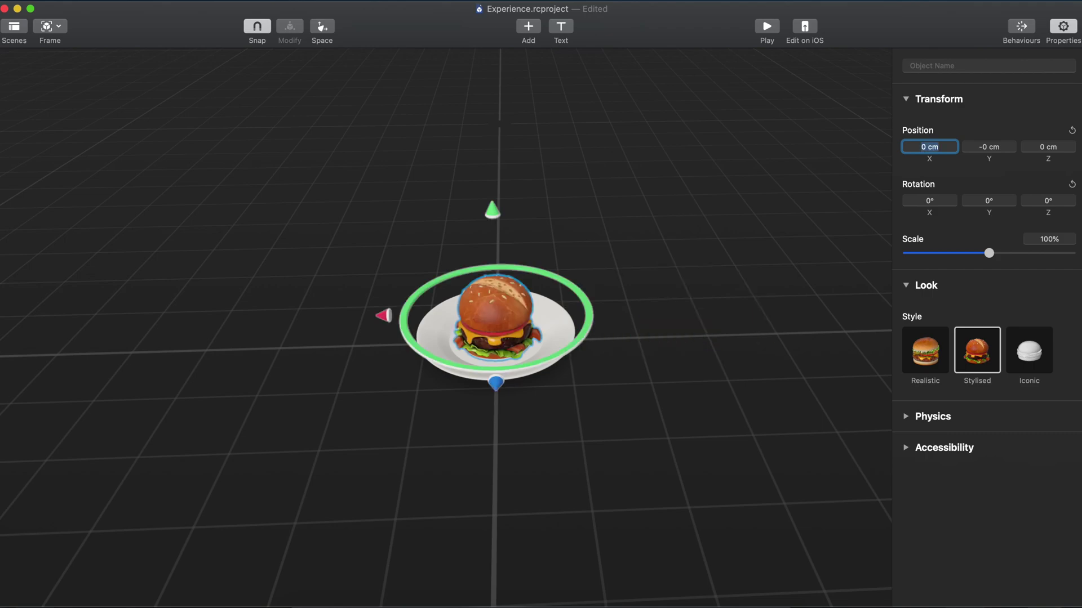
Change the hamburger's style to Realistic and deselect it.
{"action": "left_click", "coordinate": [530, 337]}
{"action": "left_click", "coordinate": [926, 352]}
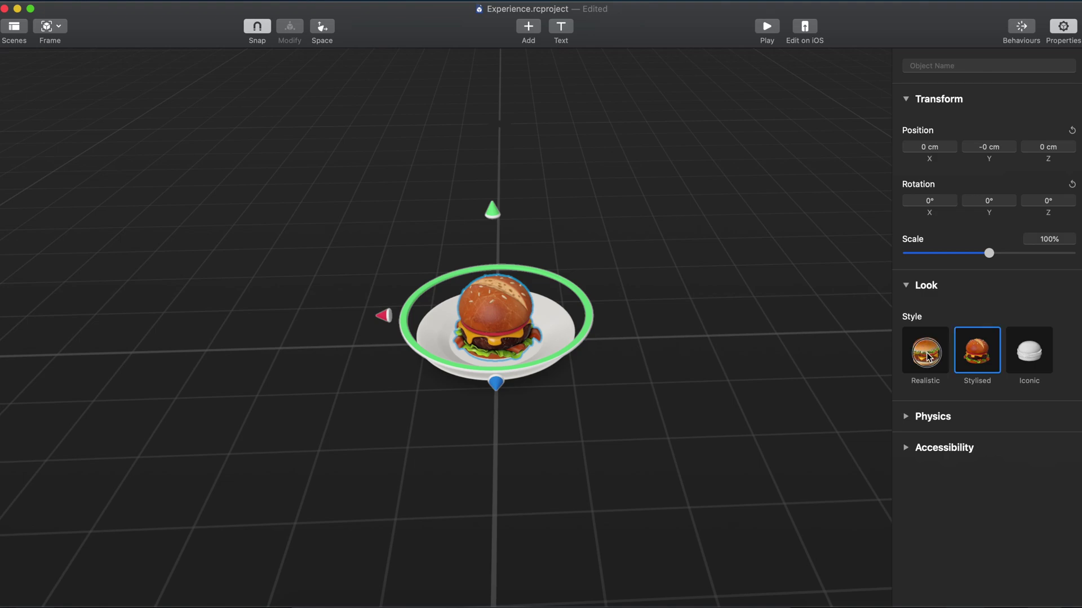
{"action": "left_click", "coordinate": [622, 298]}
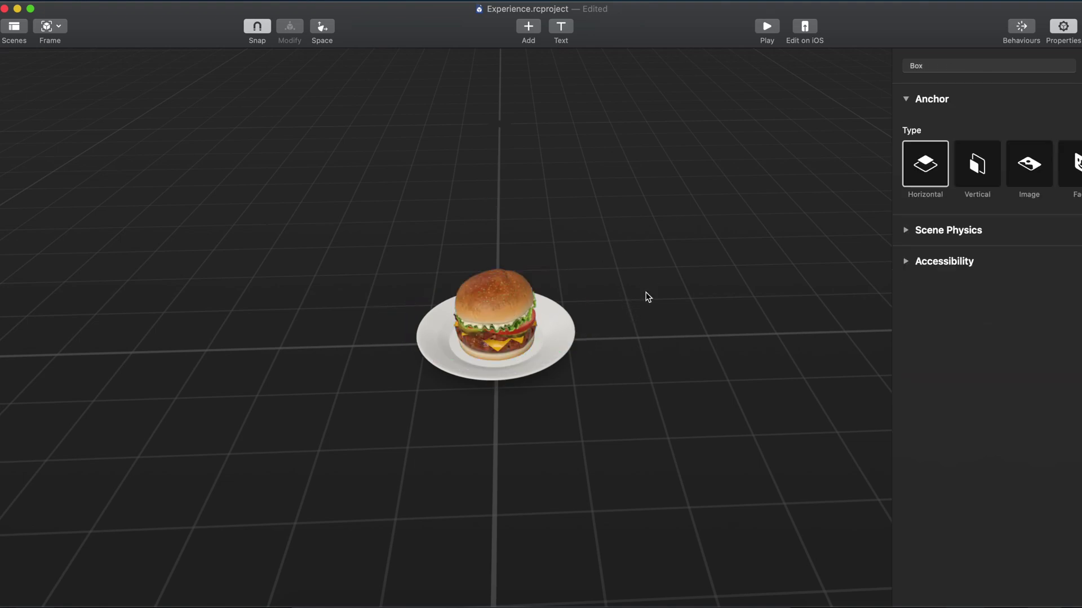
Add the blue soda can from the Food library to the scene beside the plate.
{"action": "left_click", "coordinate": [528, 27]}
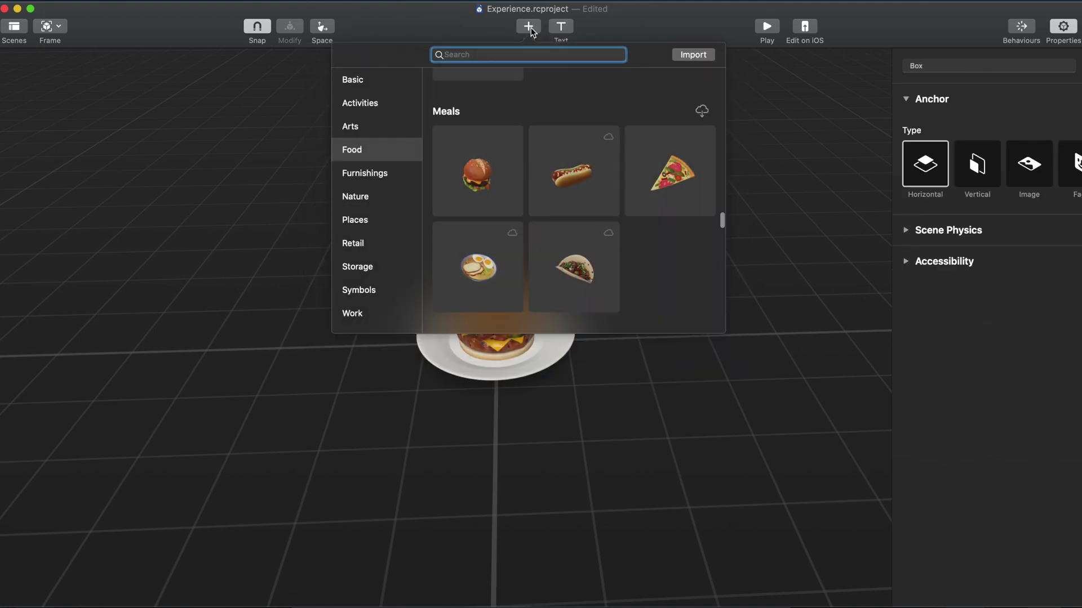
{"action": "scroll", "coordinate": [528, 186], "scroll_direction": "down", "scroll_amount": 5}
{"action": "scroll", "coordinate": [528, 186], "scroll_direction": "down", "scroll_amount": 20}
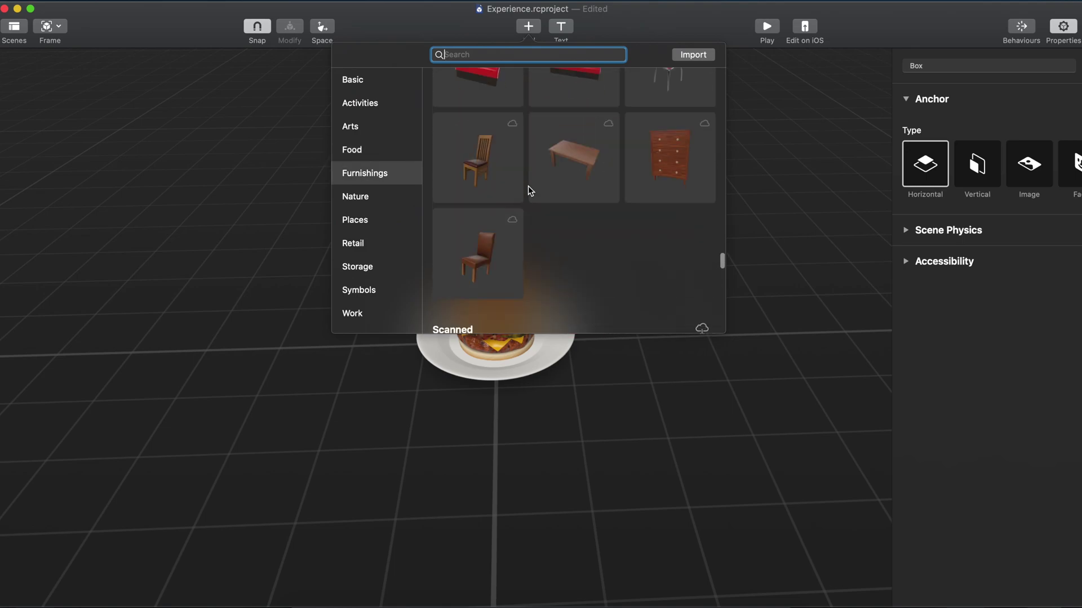
{"action": "scroll", "coordinate": [528, 186], "scroll_direction": "down", "scroll_amount": 15}
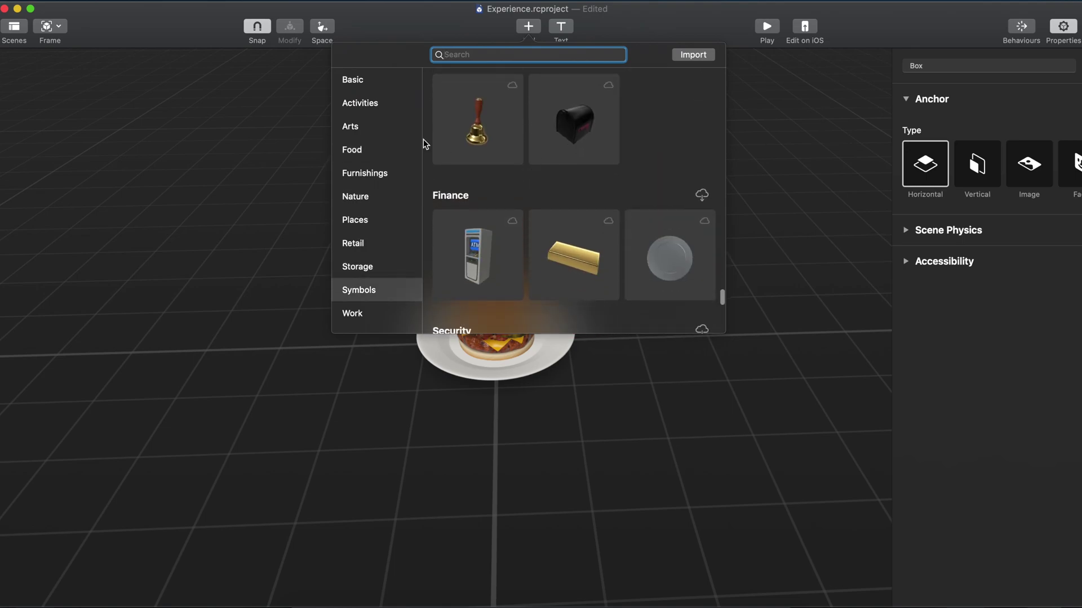
{"action": "left_click", "coordinate": [352, 149]}
{"action": "scroll", "coordinate": [579, 229], "scroll_direction": "down", "scroll_amount": 10}
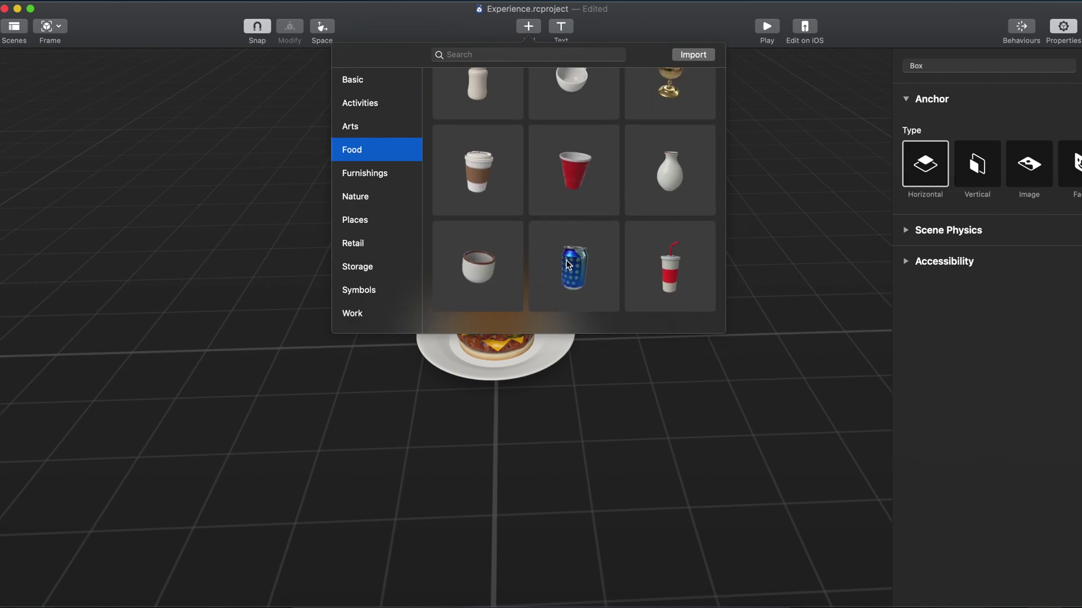
{"action": "left_click", "coordinate": [578, 273]}
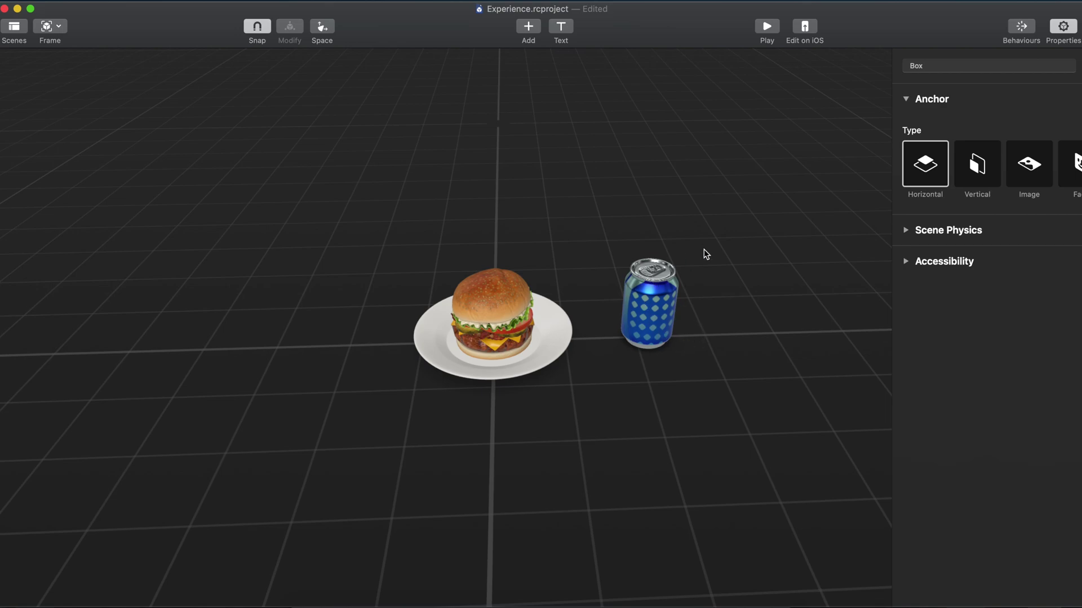
Add a 3D text object and move it above the hamburger, to about -0.21 cm in X and 21.35 cm in Y.
{"action": "scroll", "coordinate": [562, 291], "scroll_direction": "up", "scroll_amount": 3}
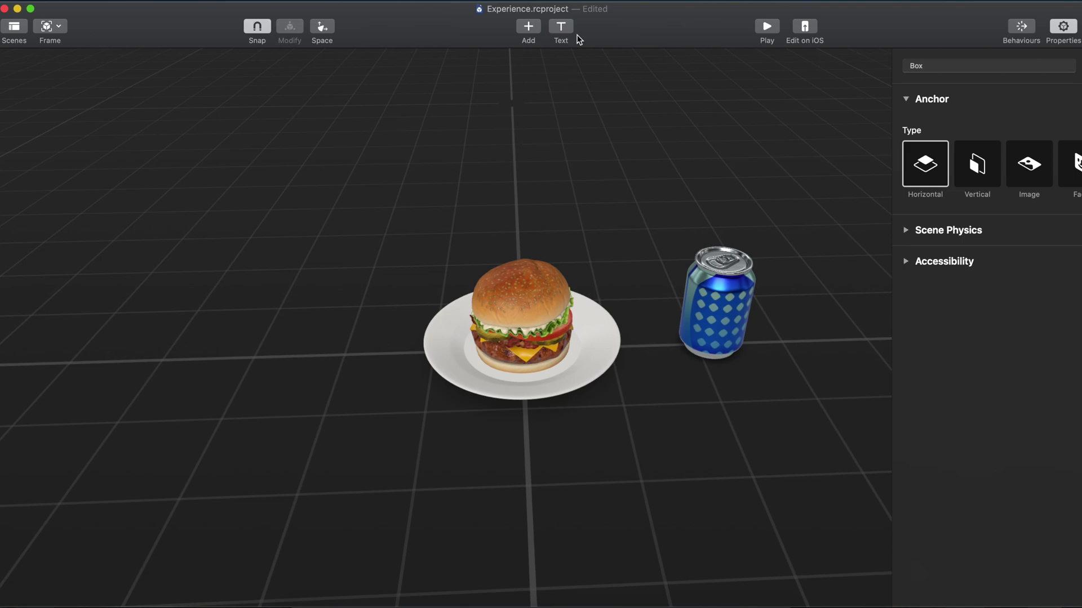
{"action": "left_click", "coordinate": [563, 27]}
{"action": "scroll", "coordinate": [762, 285], "scroll_direction": "right", "scroll_amount": 5}
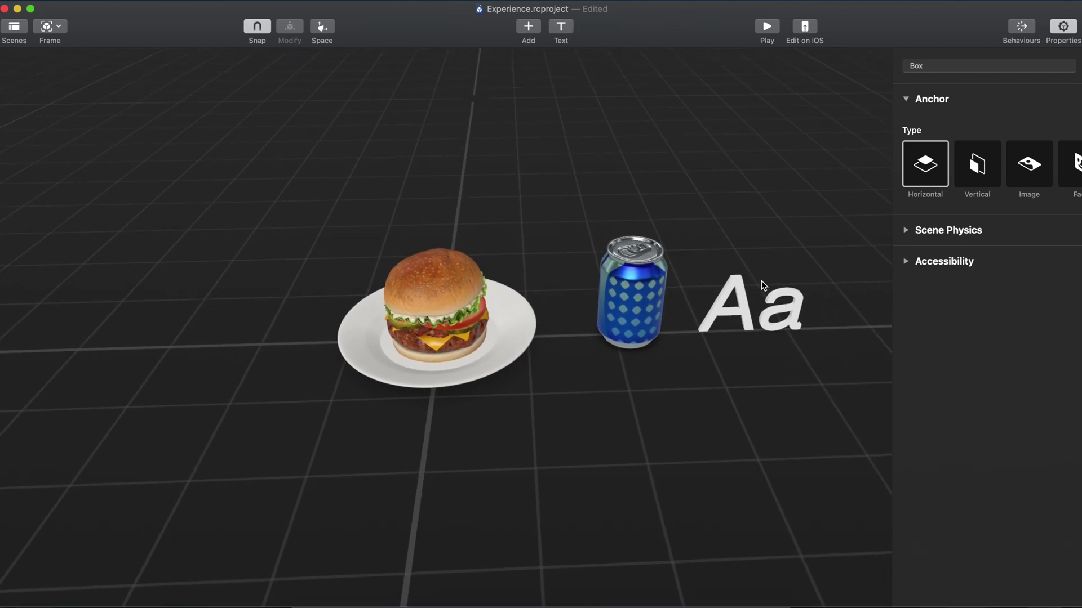
{"action": "left_click", "coordinate": [725, 302]}
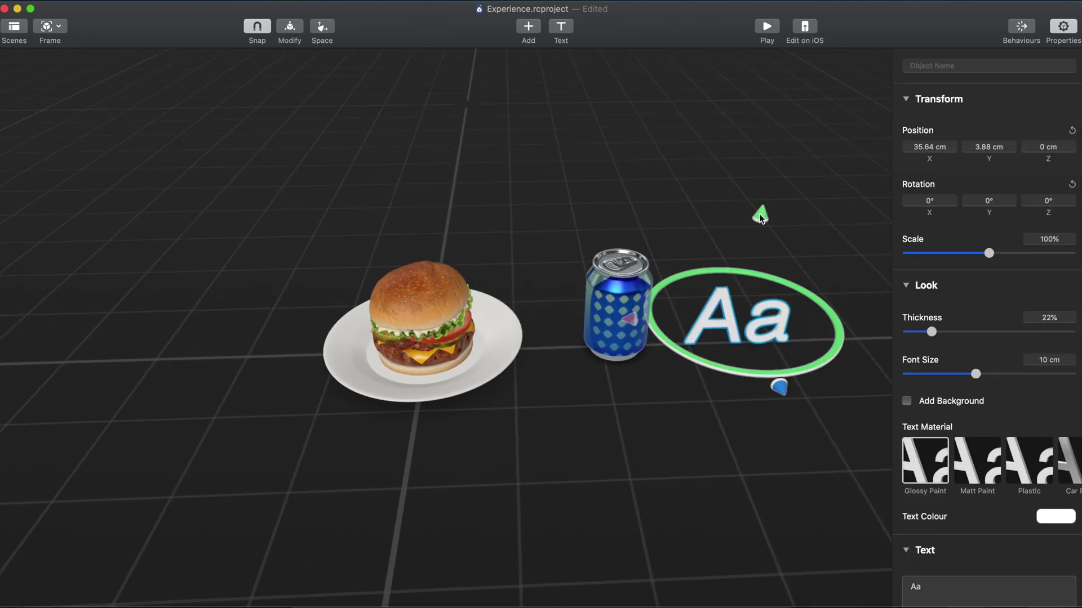
{"action": "left_click_drag", "start_coordinate": [762, 217], "coordinate": [759, 50]}
{"action": "left_click_drag", "start_coordinate": [659, 170], "coordinate": [282, 168]}
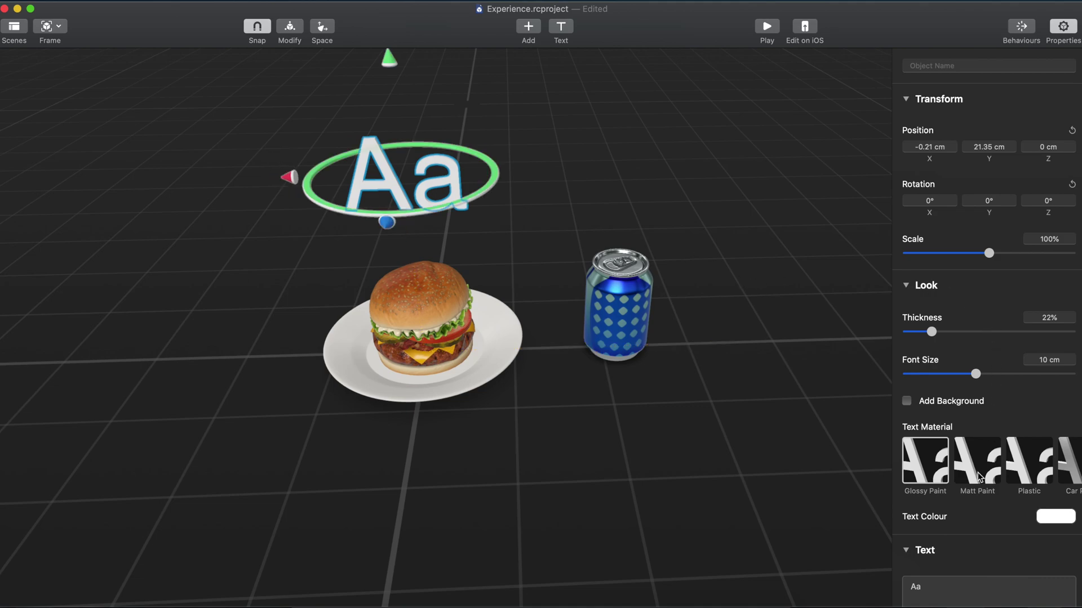
Replace the text object's content with "Eat me!".
{"action": "scroll", "coordinate": [948, 543], "scroll_direction": "down", "scroll_amount": 2}
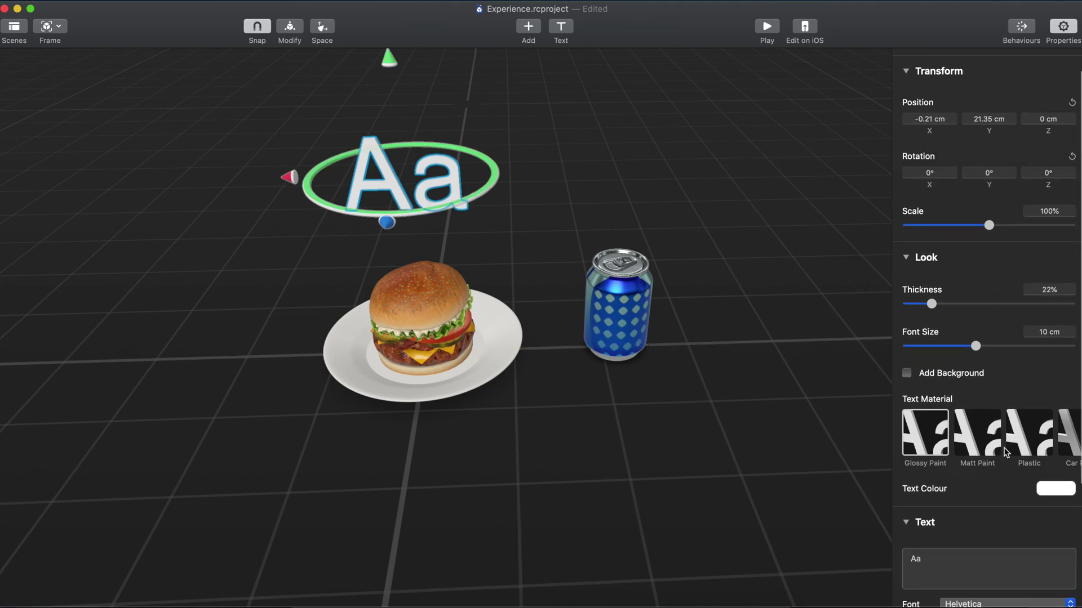
{"action": "scroll", "coordinate": [1006, 450], "scroll_direction": "down", "scroll_amount": 5}
{"action": "double_click", "coordinate": [934, 495]}
{"action": "key", "text": "BackSpace"}
{"action": "type", "text": "Eat me!"}
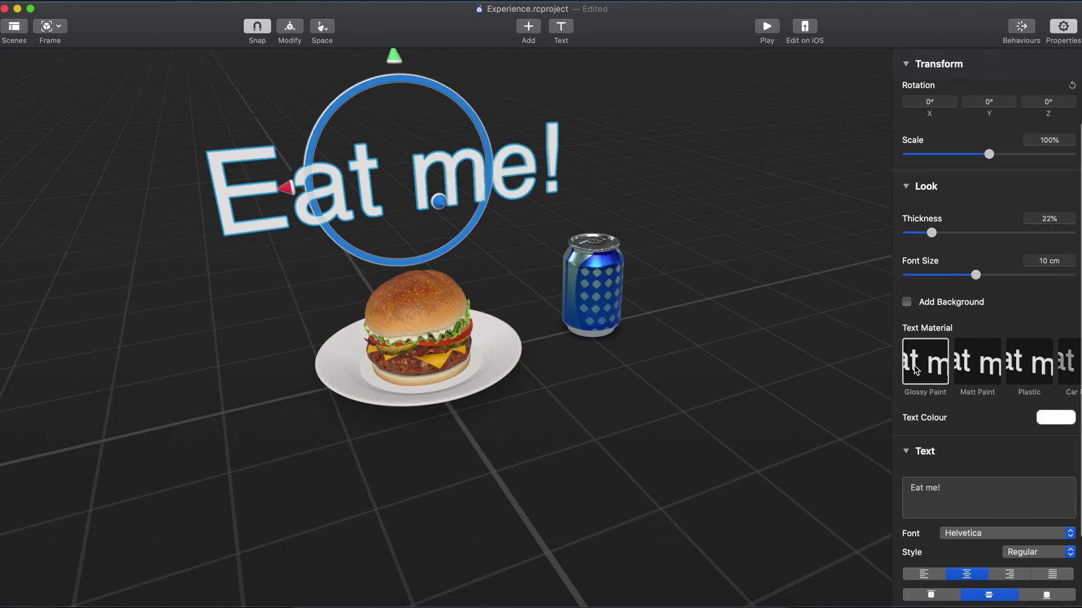
Colour the "Eat me!" text bright yellow and increase its thickness to 40%.
{"action": "left_click", "coordinate": [1048, 422]}
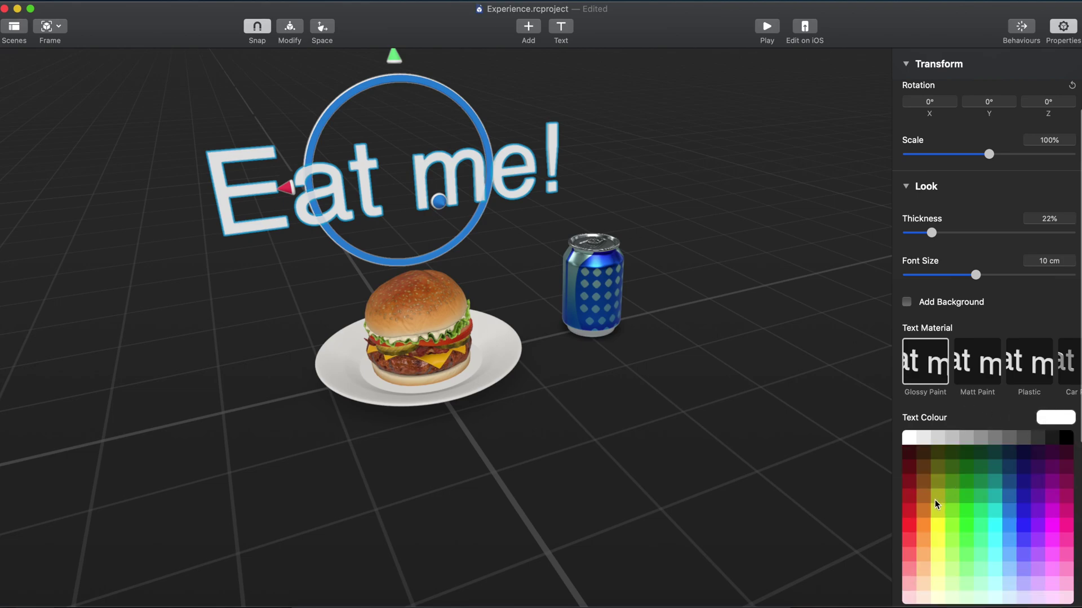
{"action": "left_click", "coordinate": [938, 523]}
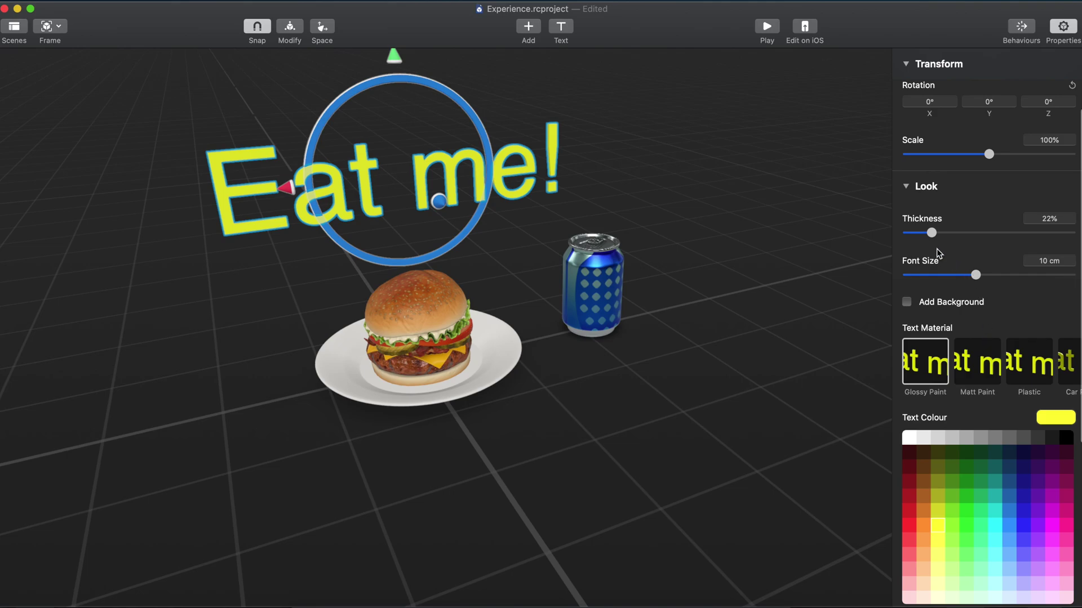
{"action": "left_click_drag", "start_coordinate": [932, 232], "coordinate": [952, 234]}
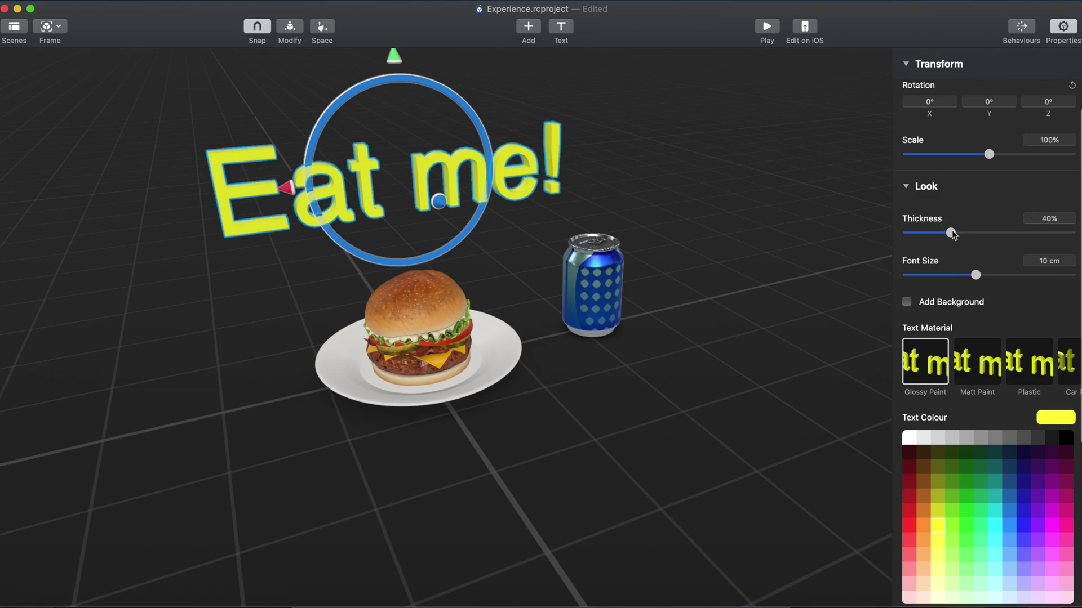
Apply the Plastic material to the "Eat me!" text, deselect it and save the project.
{"action": "scroll", "coordinate": [956, 373], "scroll_direction": "right", "scroll_amount": 1}
{"action": "scroll", "coordinate": [956, 373], "scroll_direction": "right", "scroll_amount": 3}
{"action": "scroll", "coordinate": [956, 373], "scroll_direction": "left", "scroll_amount": 3}
{"action": "left_click", "coordinate": [1023, 367]}
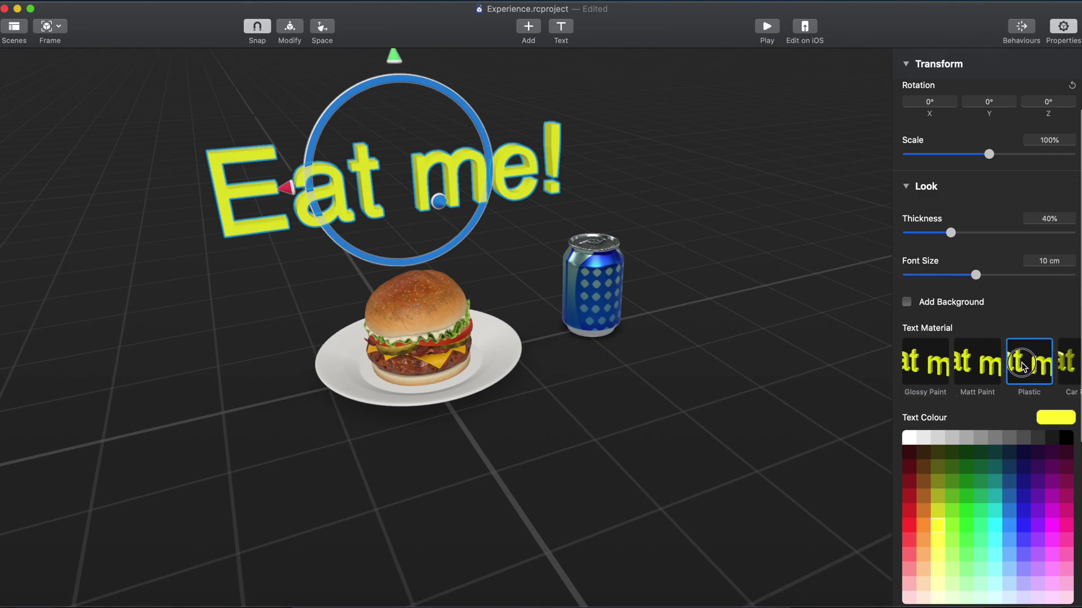
{"action": "left_click", "coordinate": [493, 335]}
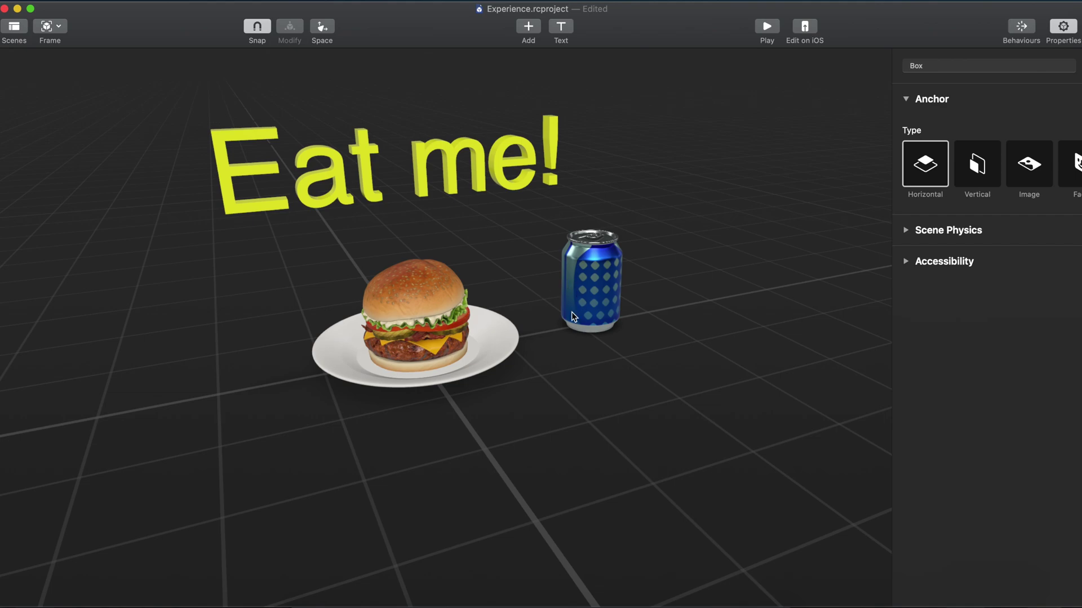
{"action": "key", "text": "super+s"}
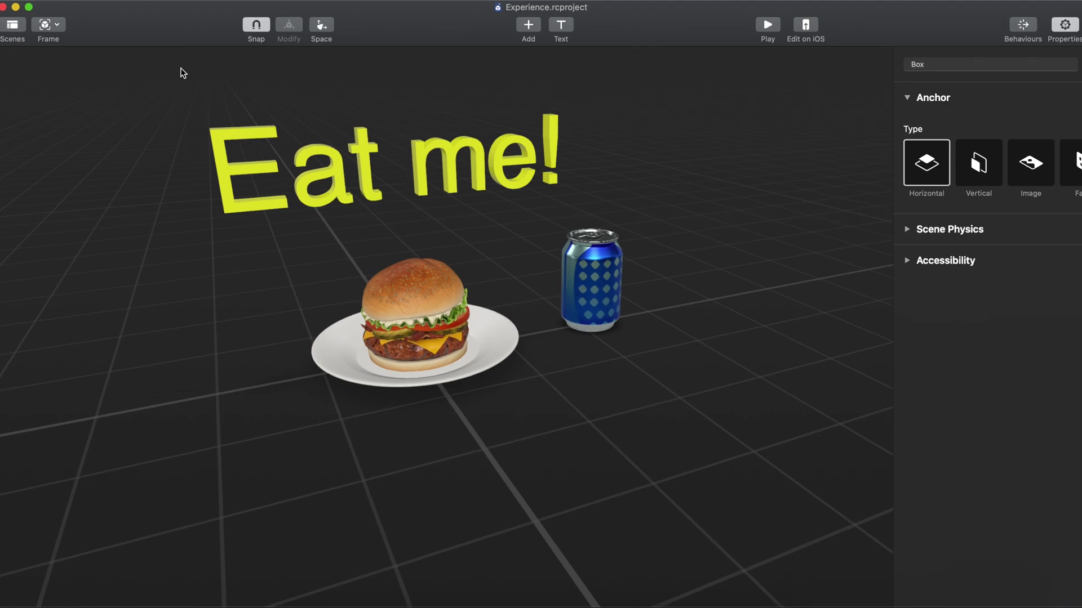
Save the Experience.rcproject scene and switch back to Xcode.
{"action": "left_click", "coordinate": [128, 1]}
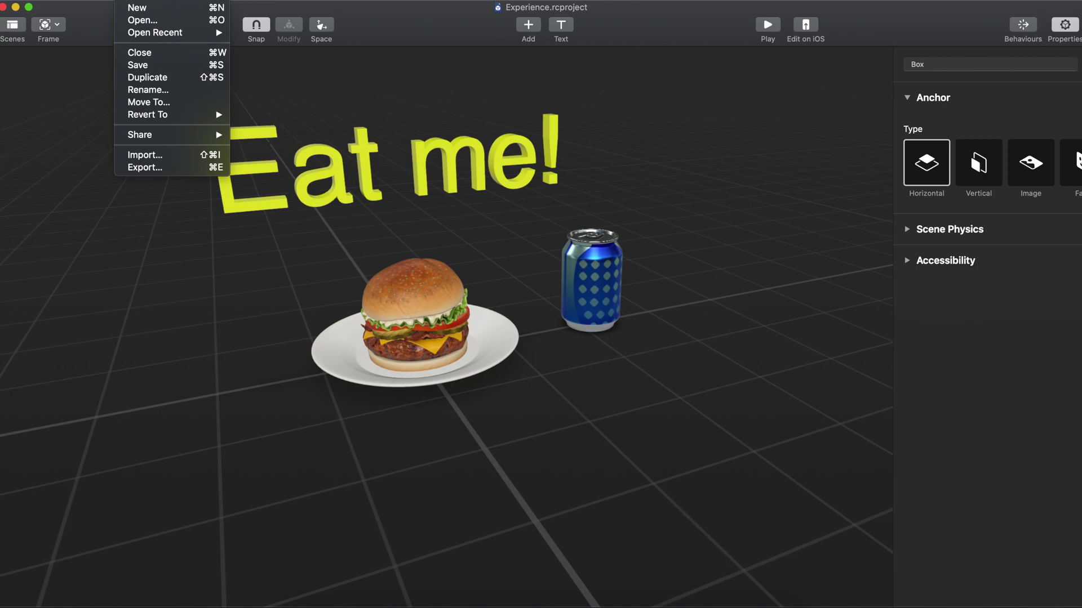
{"action": "left_click", "coordinate": [137, 64]}
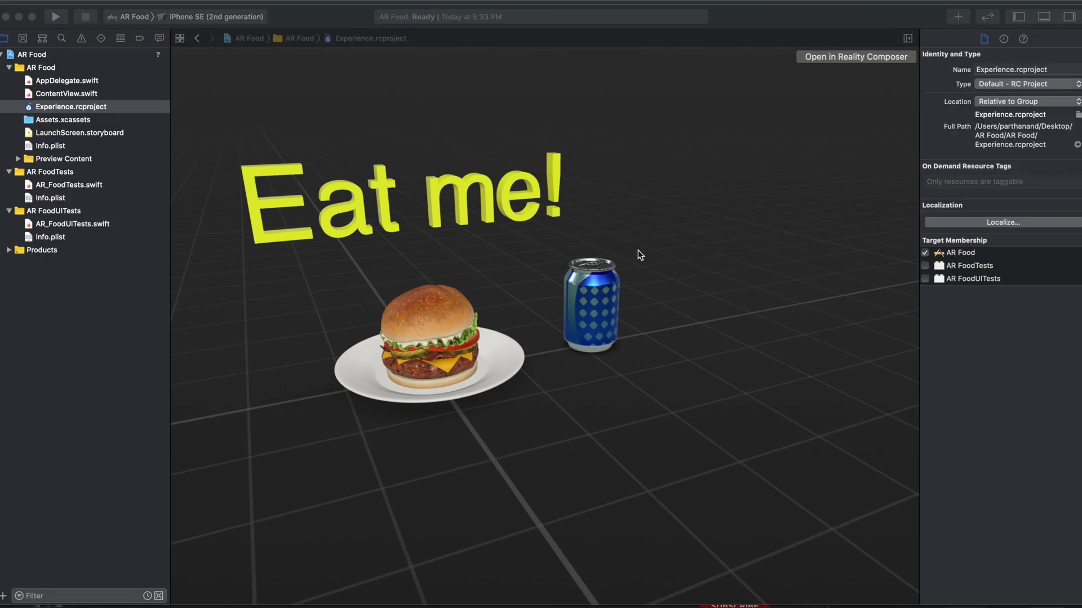
{"action": "left_click", "coordinate": [530, 274]}
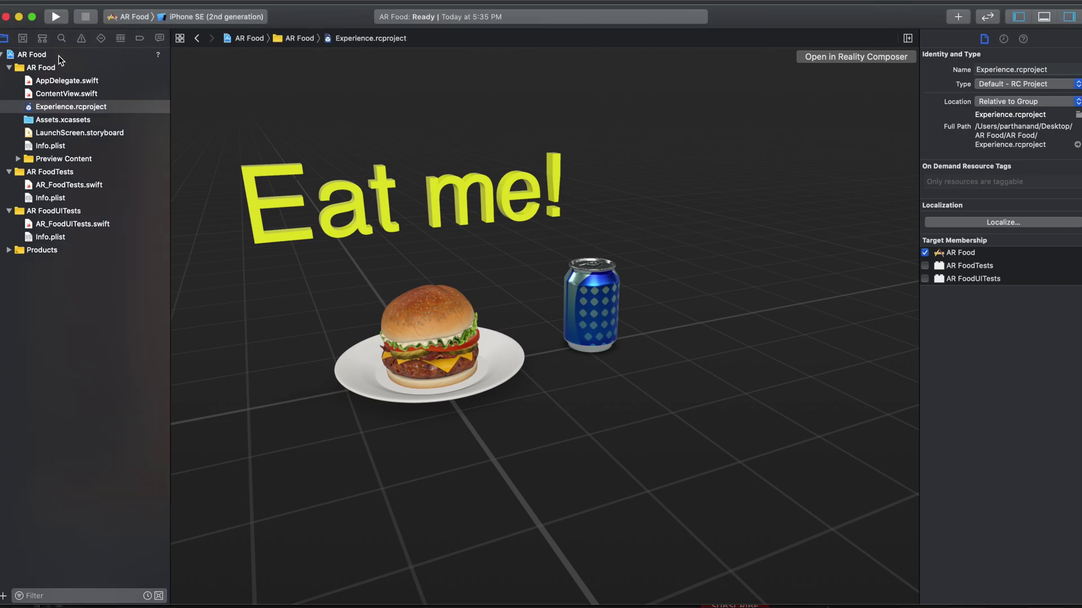
Open the Signing & Capabilities settings of the AR Food project.
{"action": "left_click", "coordinate": [29, 54]}
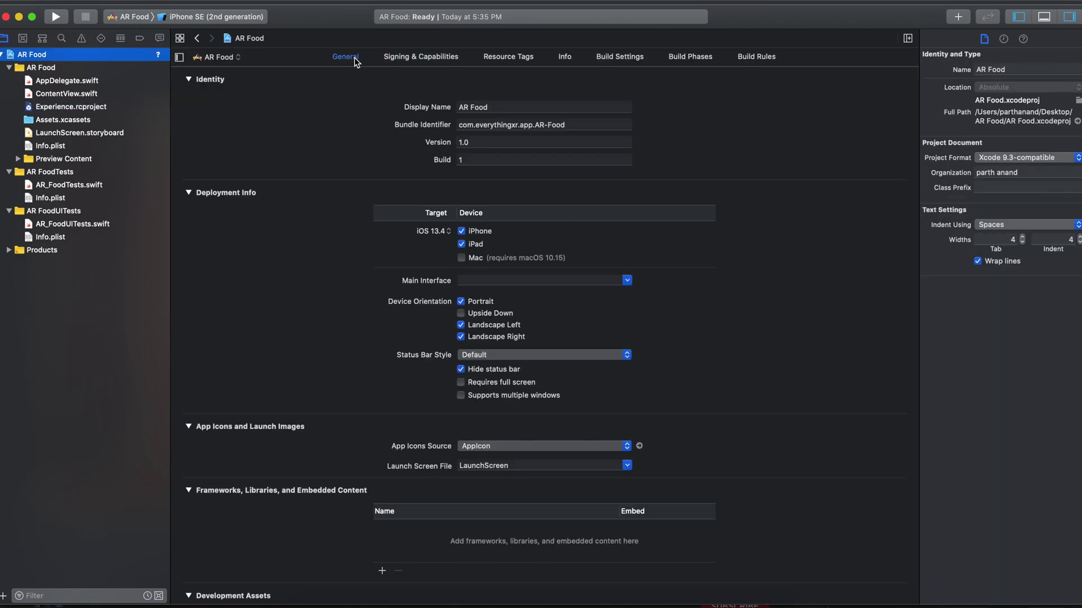
{"action": "left_click", "coordinate": [419, 59]}
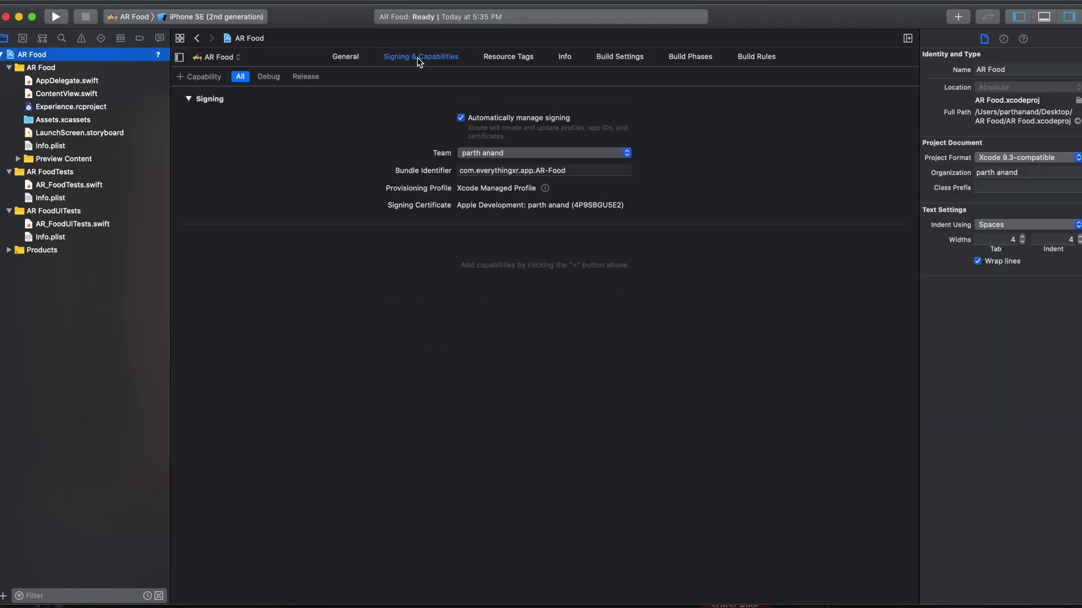
{"action": "left_click", "coordinate": [491, 153]}
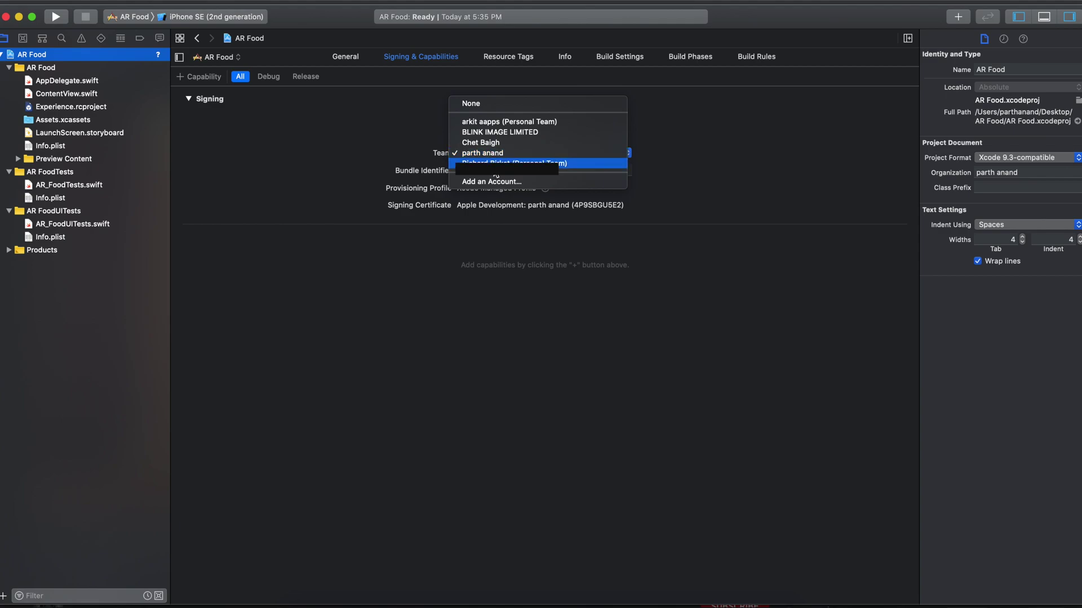
{"action": "left_click", "coordinate": [478, 185]}
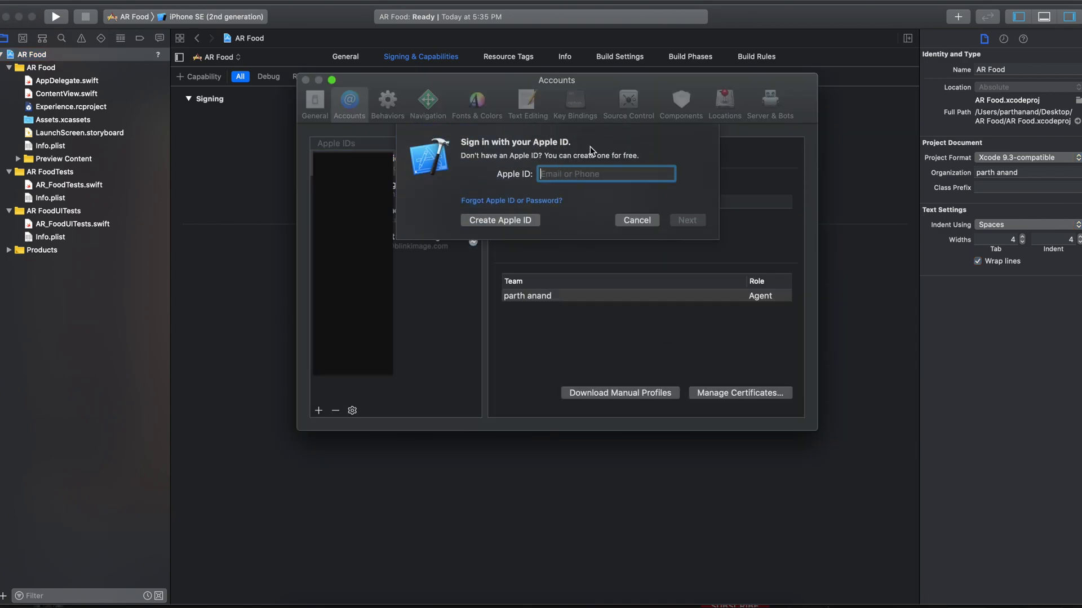
{"action": "left_click", "coordinate": [624, 220]}
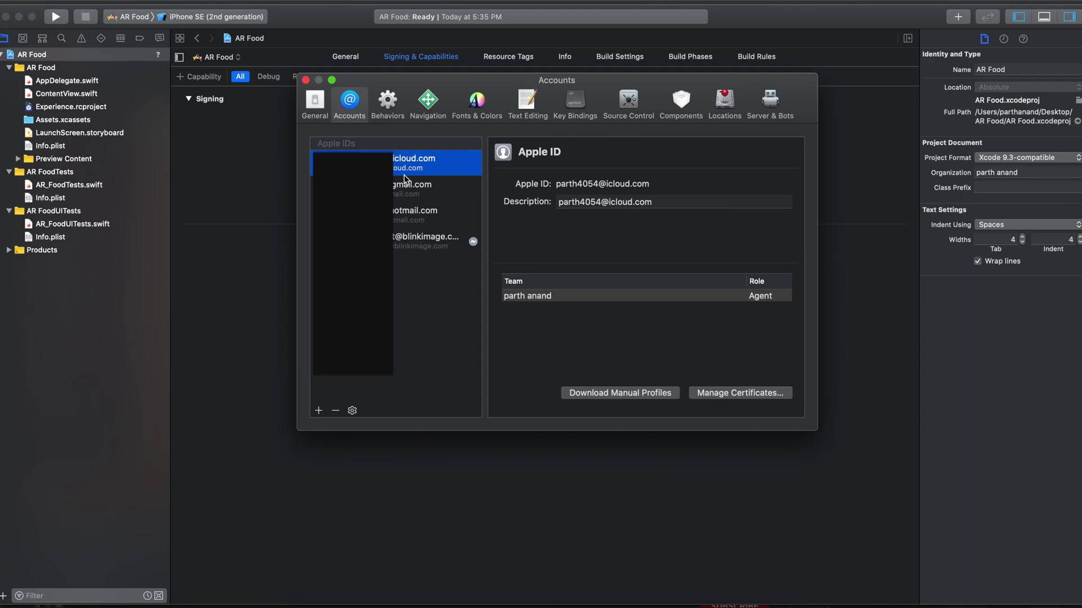
{"action": "left_click", "coordinate": [306, 80]}
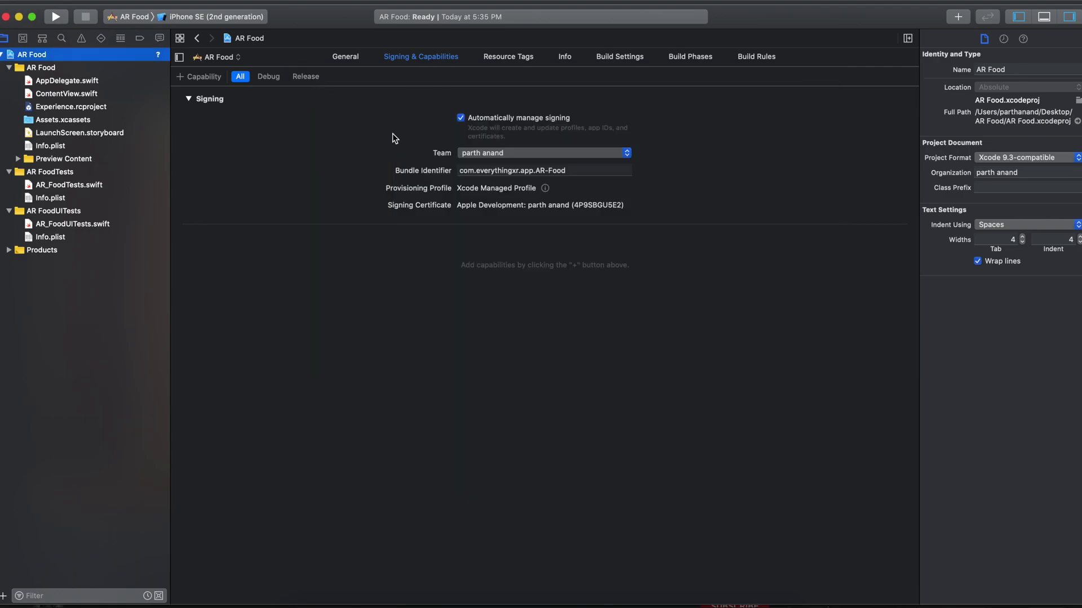
Choose the developer's own account as the signing team for the AR Food target.
{"action": "left_click", "coordinate": [483, 153]}
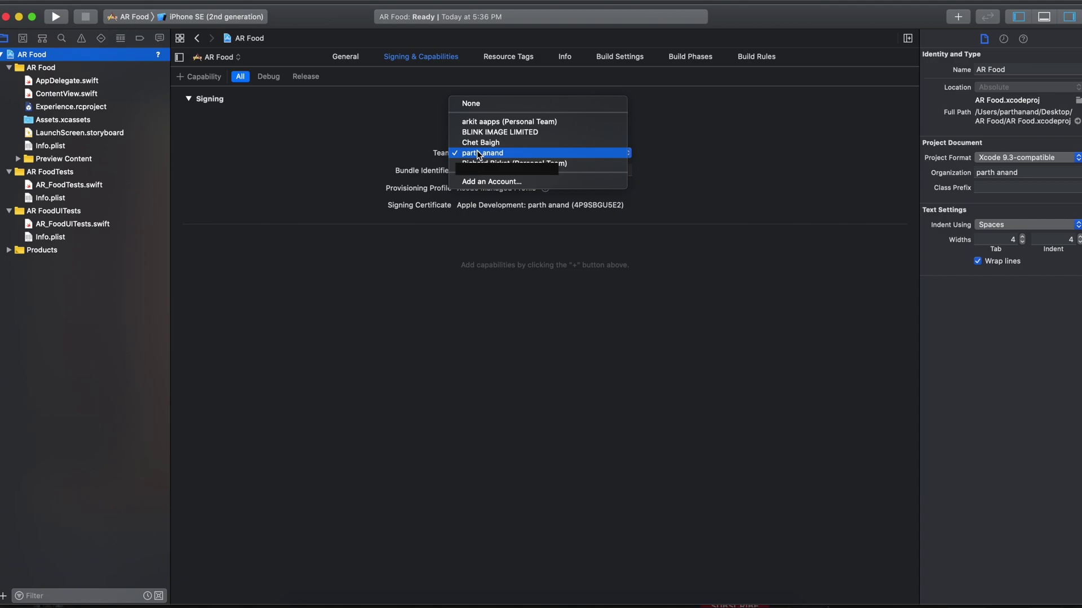
{"action": "left_click", "coordinate": [479, 154]}
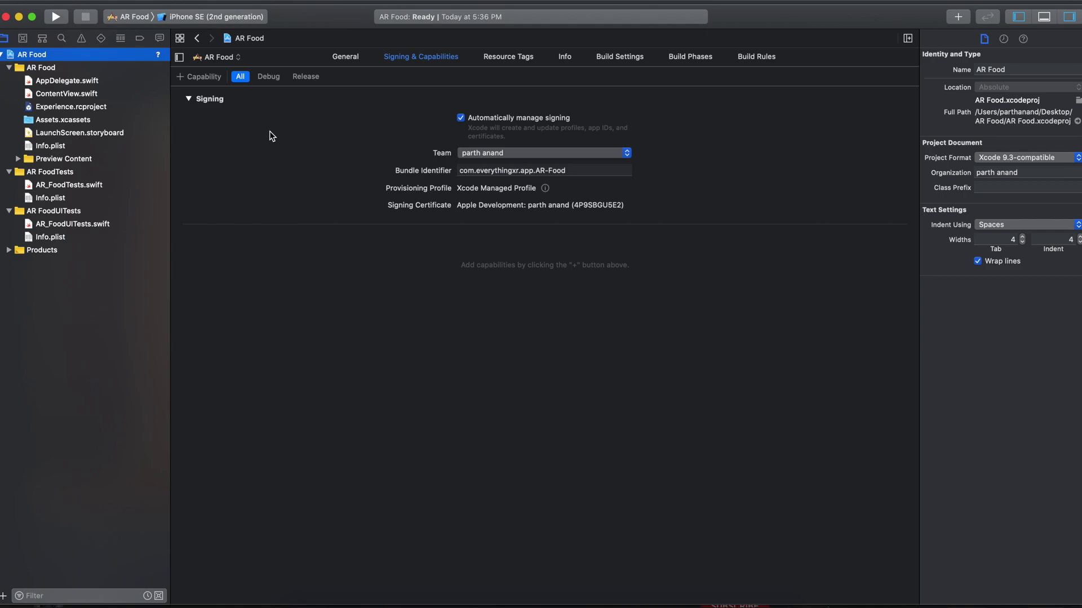
Set the connected physical iPhone as the run destination, and build and run AR Food on it.
{"action": "left_click", "coordinate": [197, 19]}
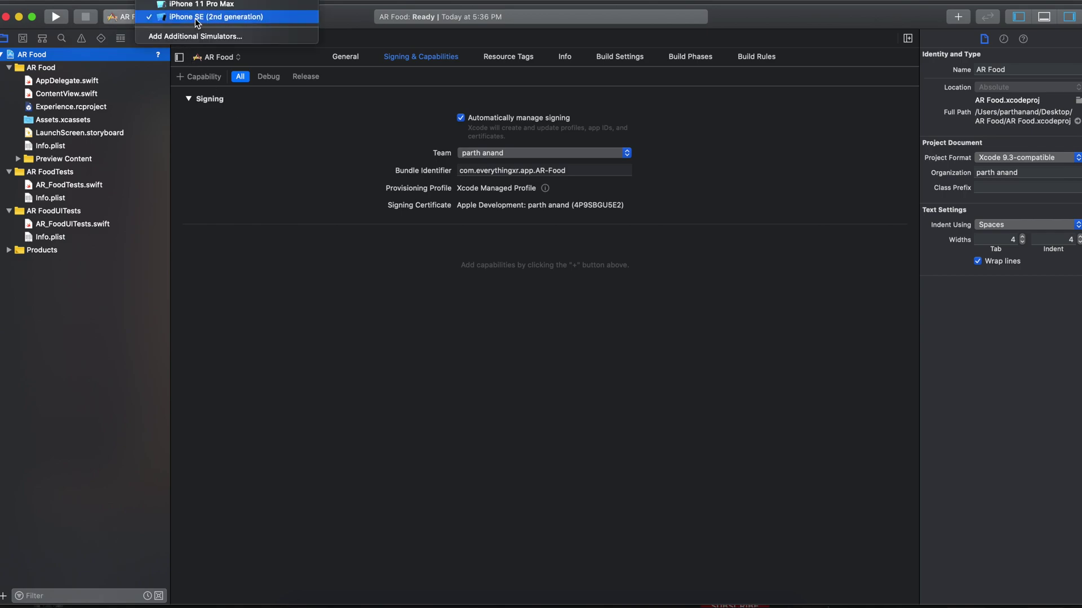
{"action": "left_click", "coordinate": [194, 16]}
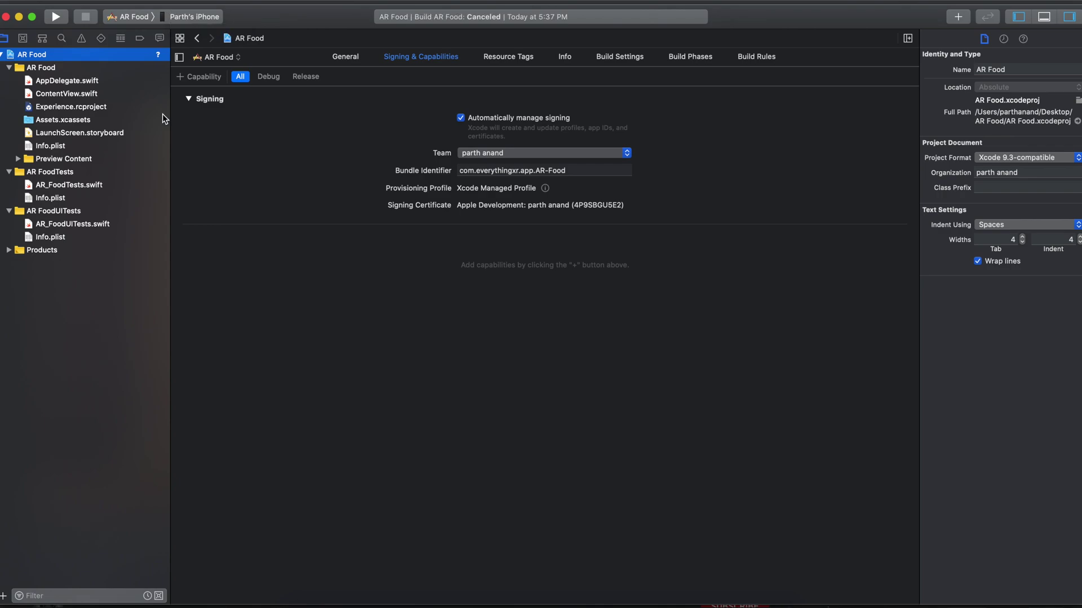
{"action": "left_click", "coordinate": [55, 16]}
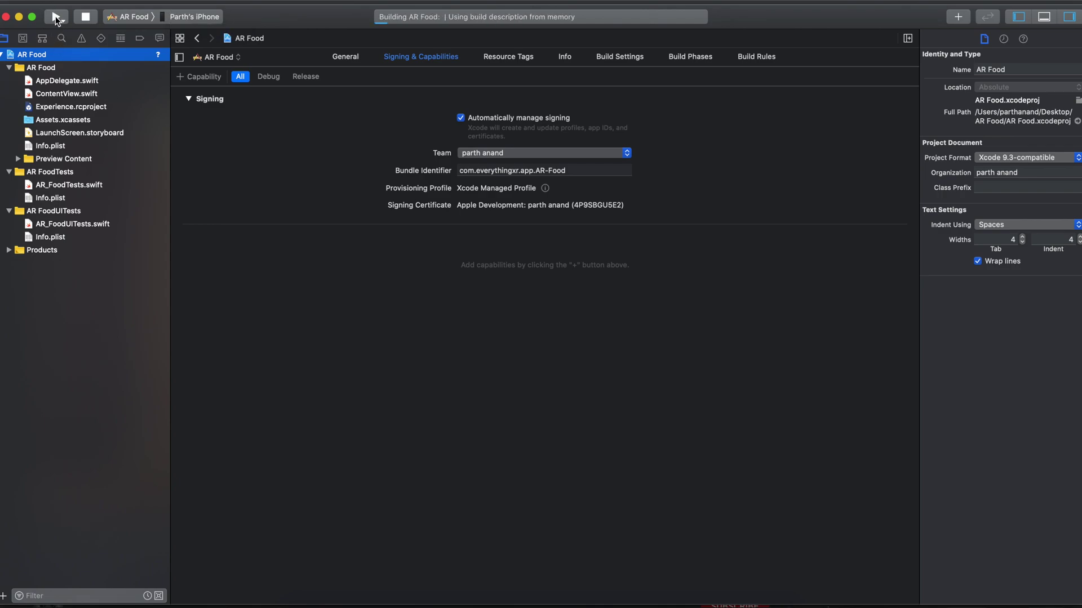